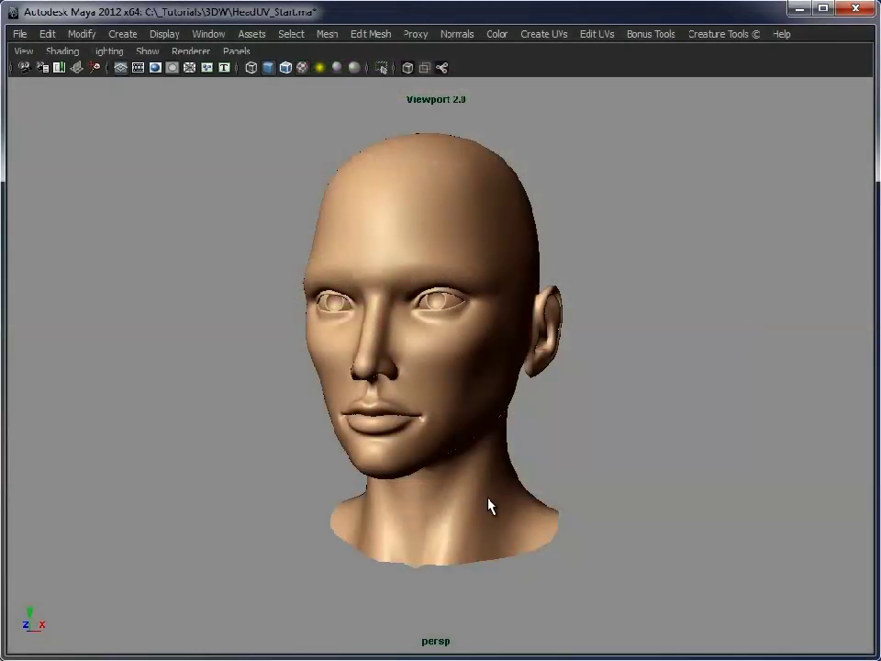
Open the UV Texture Editor and select the head mesh so its UVs are displayed
alt+drag(581, 292, 525, 324)
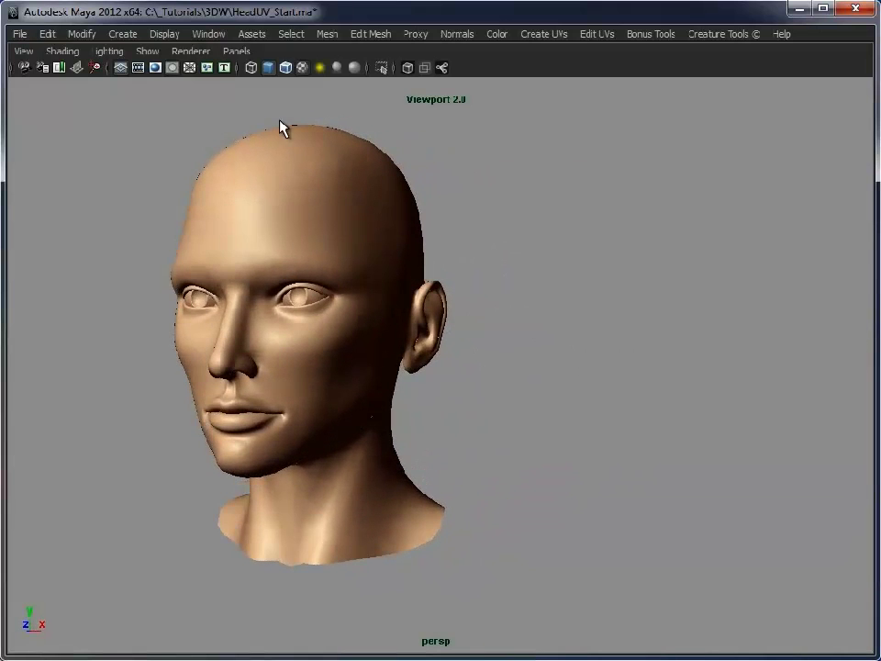
click(218, 36)
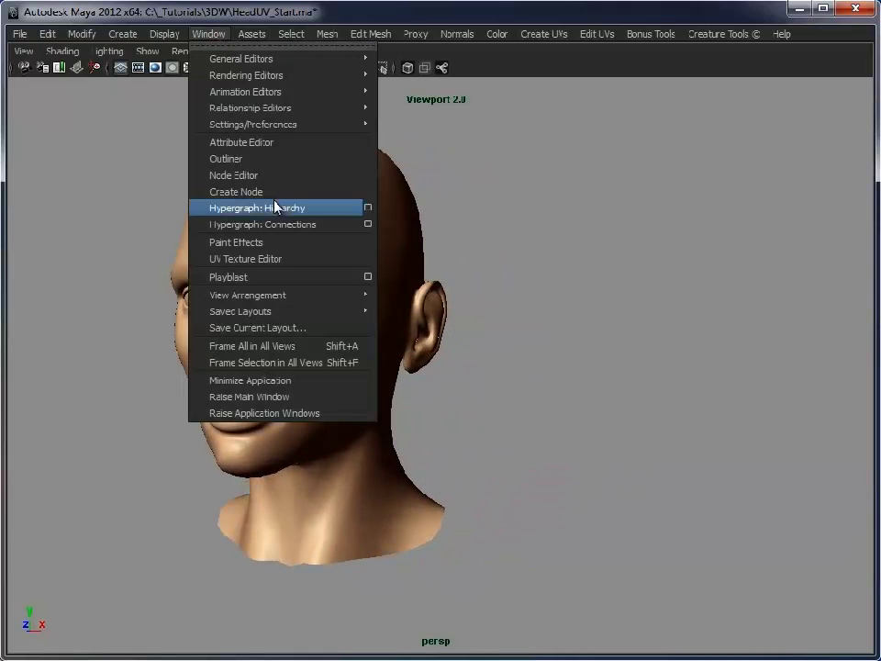
click(279, 259)
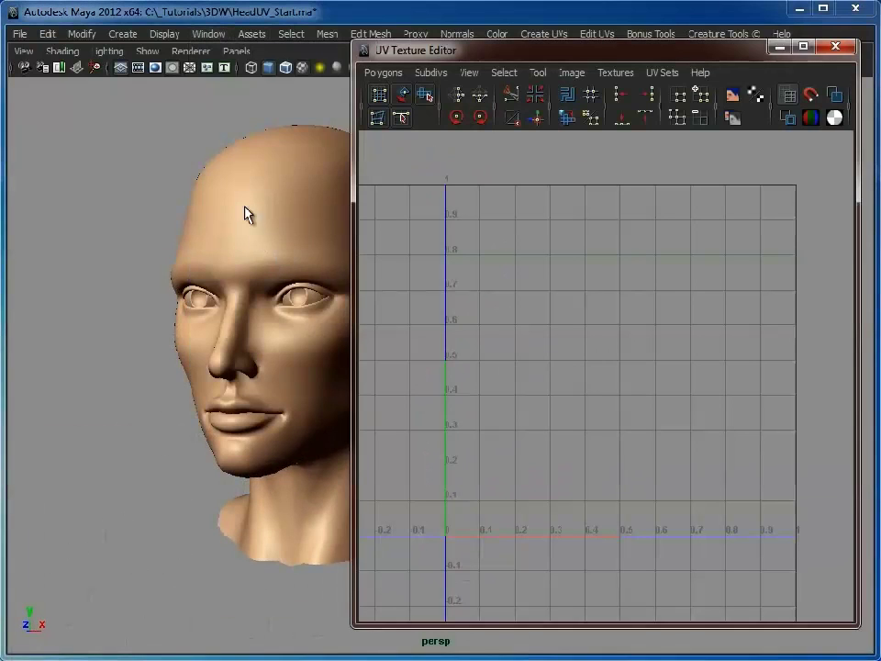
click(321, 347)
alt+drag(320, 348, 231, 348)
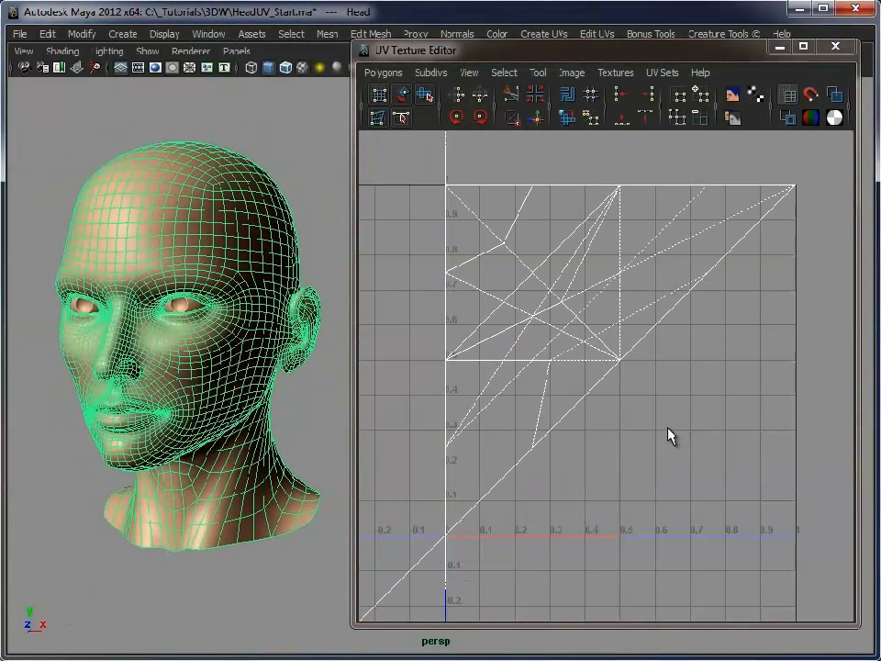
alt+drag(197, 353, 248, 266)
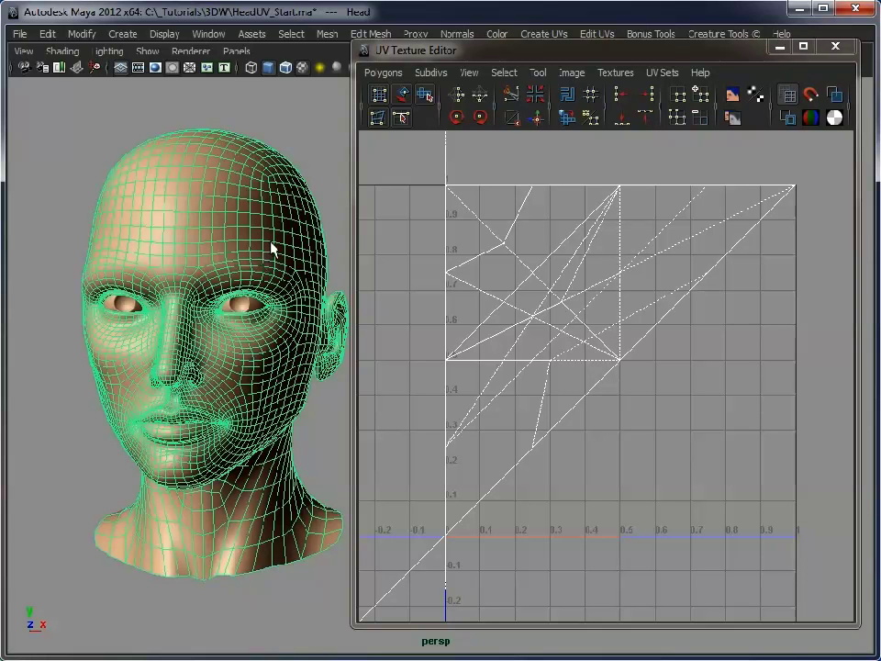
Apply a planar UV mapping to the head, projected from the Z axis, fitted to the bounding box with the image width/height ratio kept
alt+drag(258, 274, 262, 262)
drag(486, 41, 487, 63)
click(545, 34)
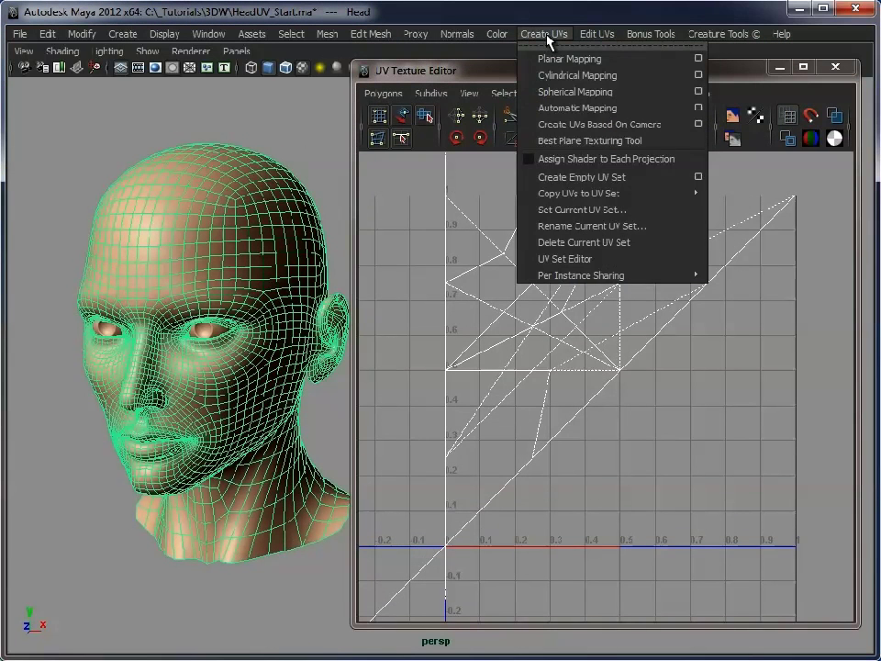
click(699, 58)
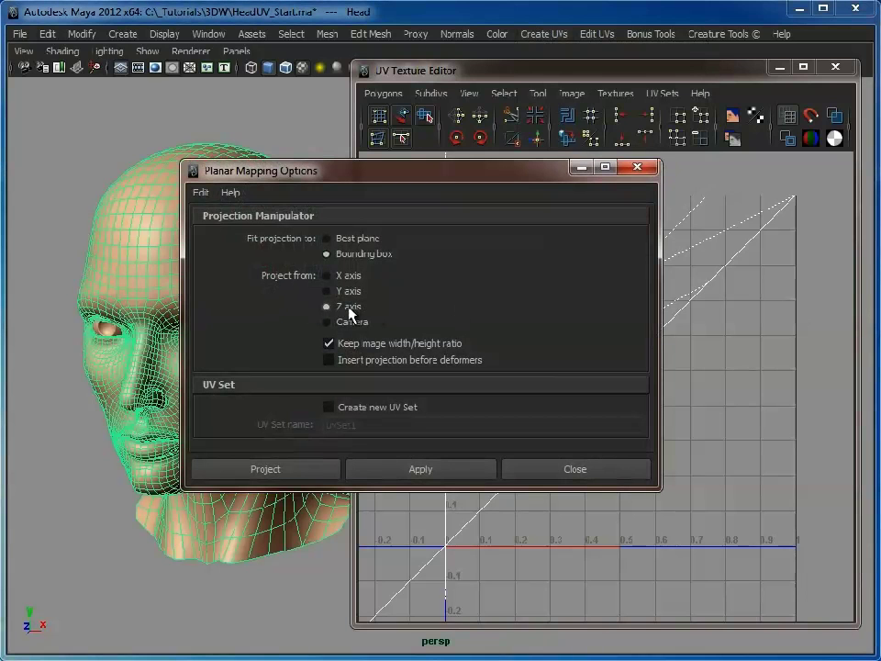
click(301, 469)
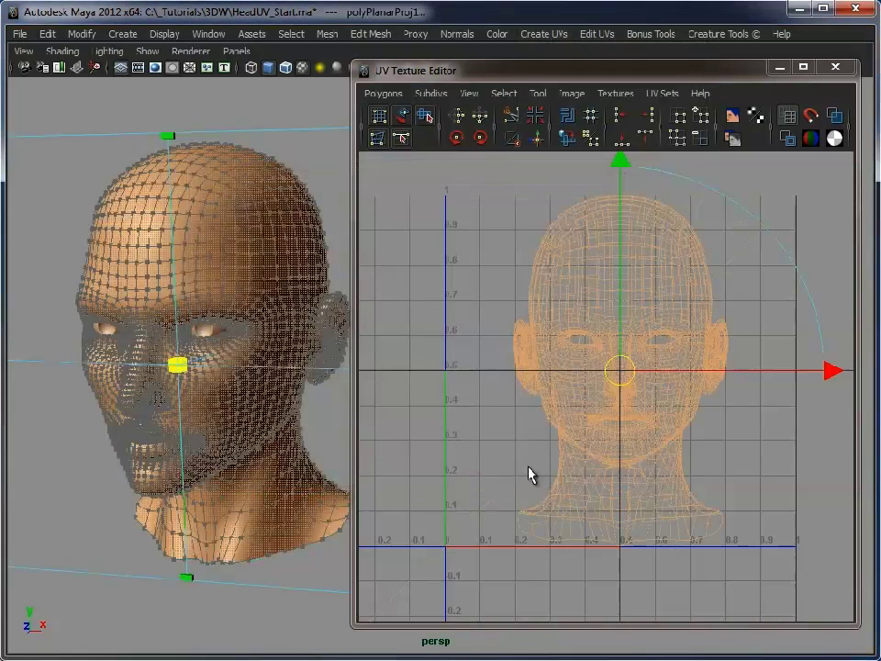
Reselect the head object and turn on shaded UV display to inspect the overlapping shells in the UV Texture Editor
click(326, 149)
click(246, 230)
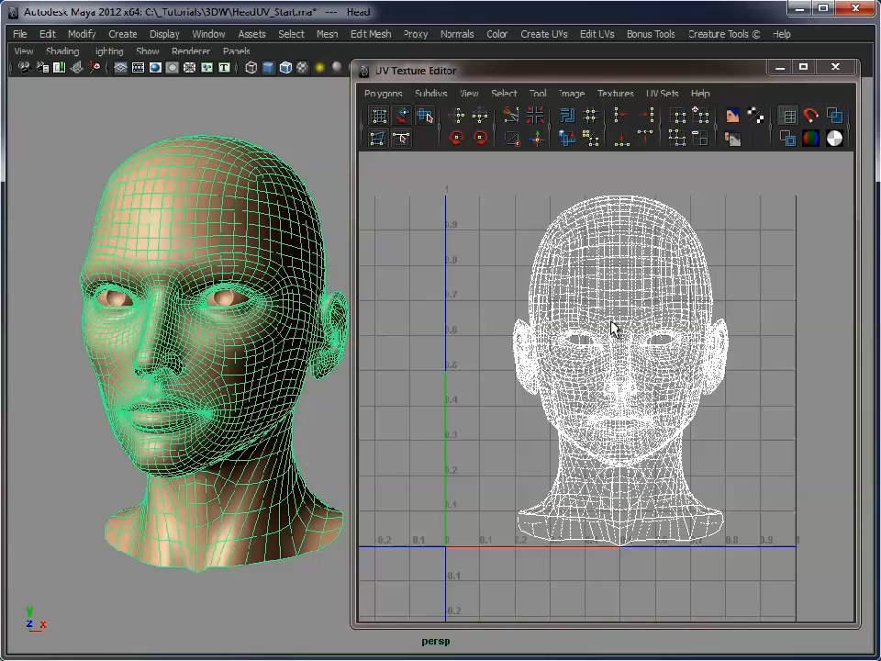
click(833, 116)
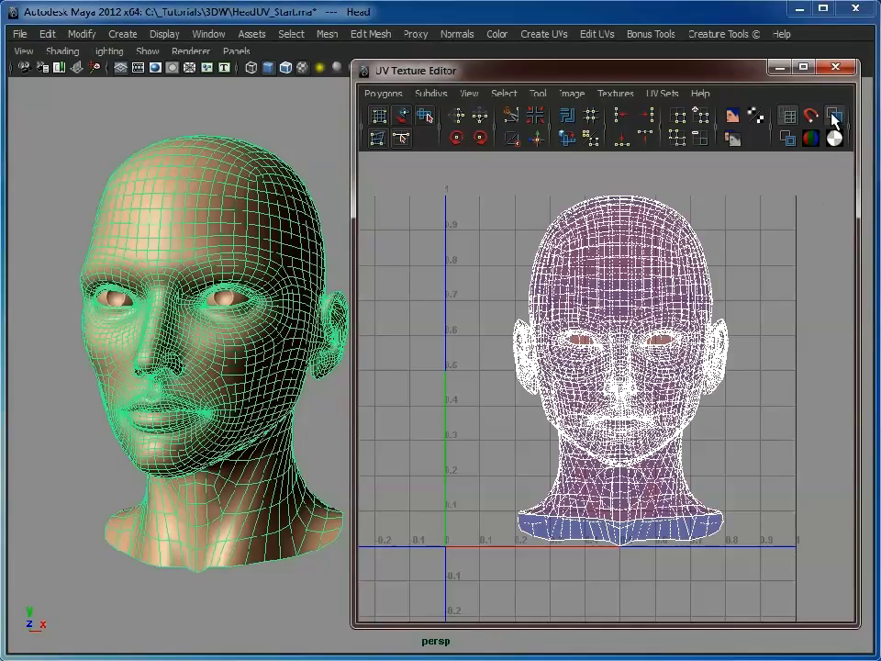
alt+middle_drag(564, 441, 547, 356)
alt+right_drag(546, 357, 847, 369)
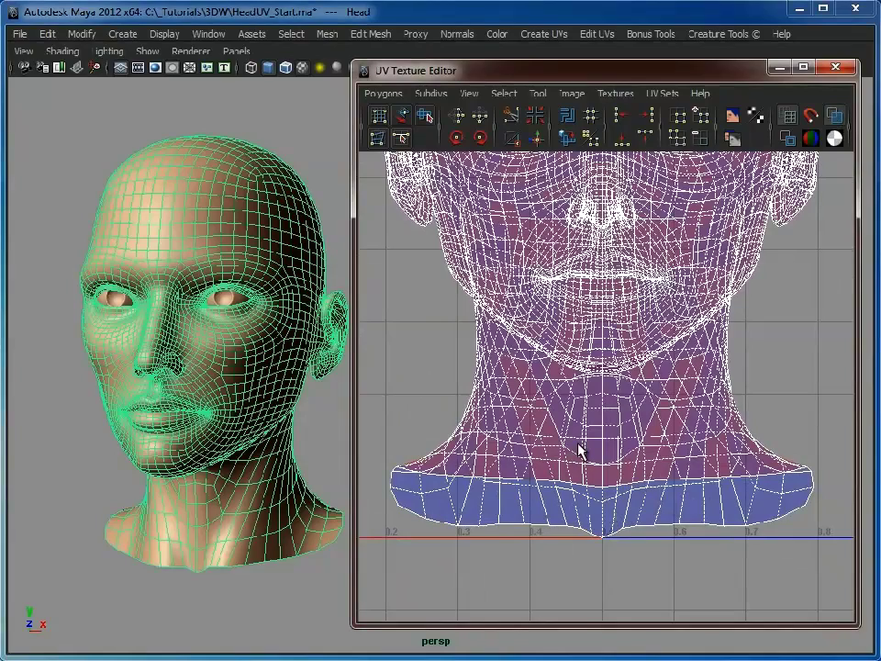
alt+right_drag(653, 413, 649, 333)
alt+middle_drag(650, 333, 651, 422)
alt+right_drag(651, 423, 689, 422)
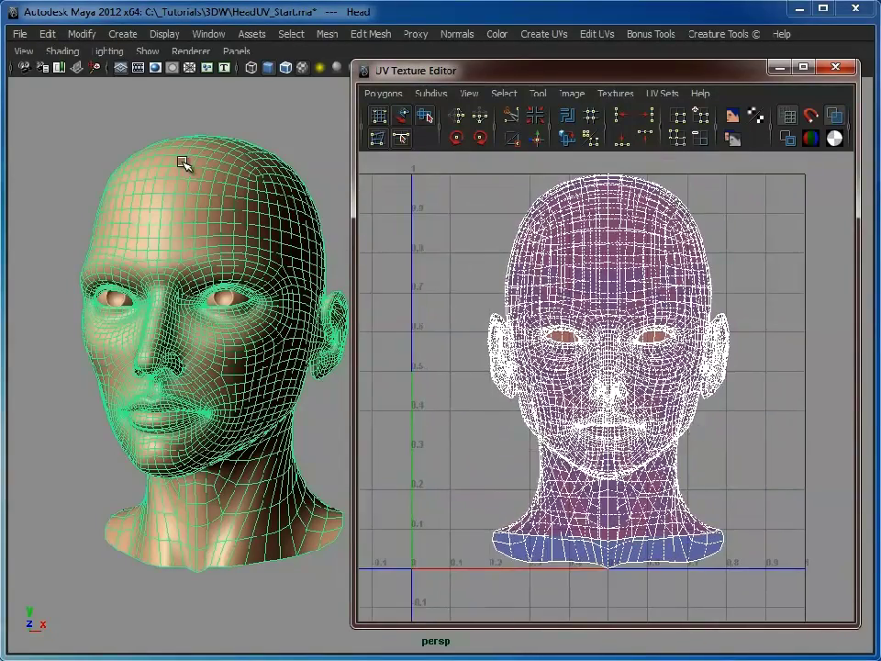
Assign a new Lambert material to the head and load CheckerMap.jpg as the file texture for its color
click(781, 76)
alt+drag(535, 279, 324, 144)
right_drag(358, 175, 504, 456)
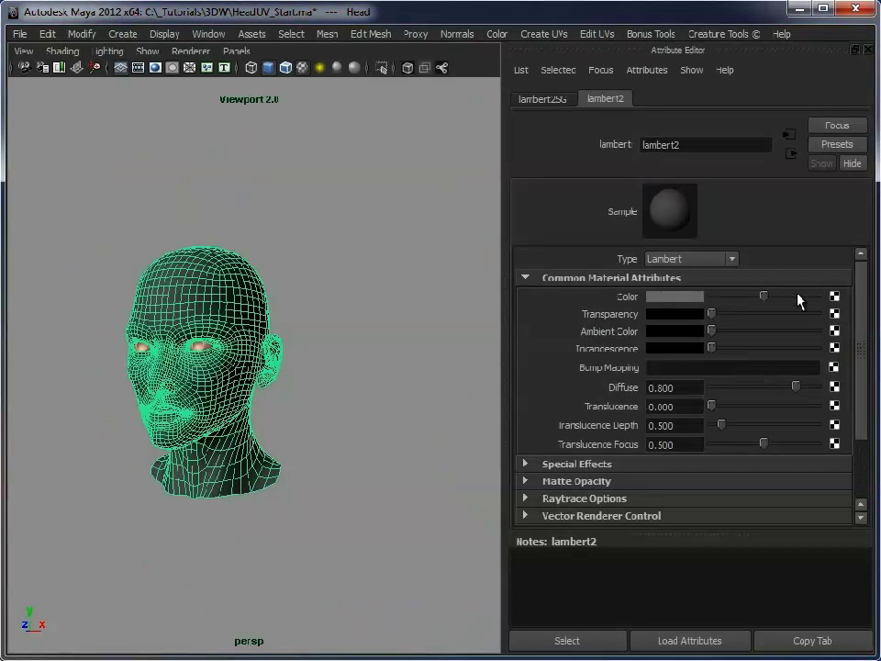
click(834, 296)
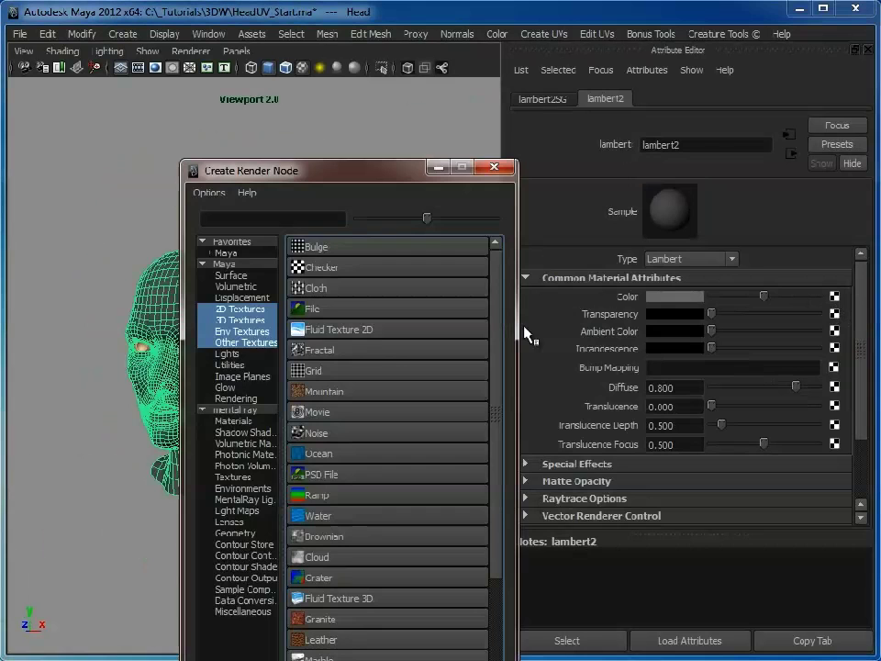
click(341, 308)
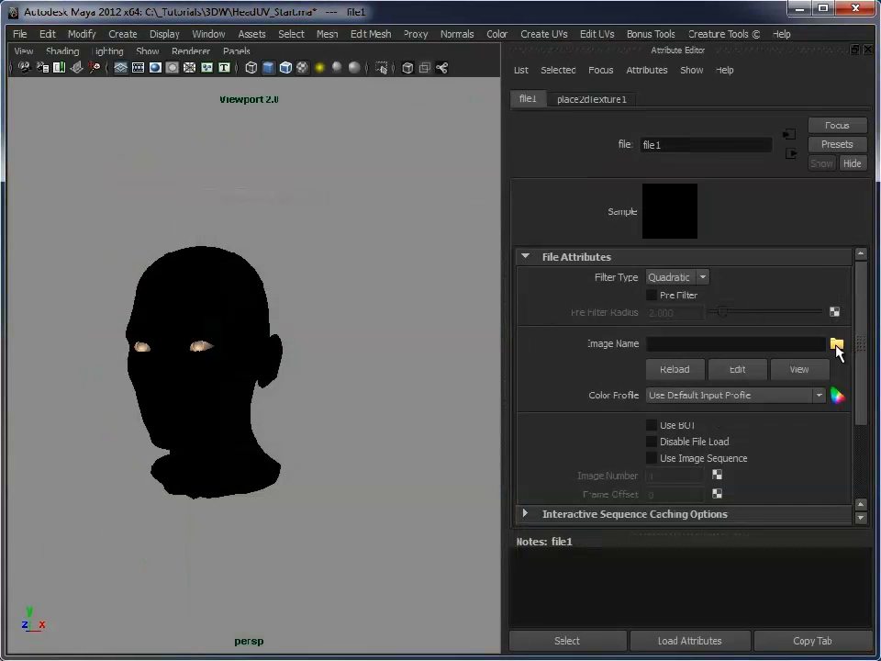
click(835, 342)
double_click(261, 226)
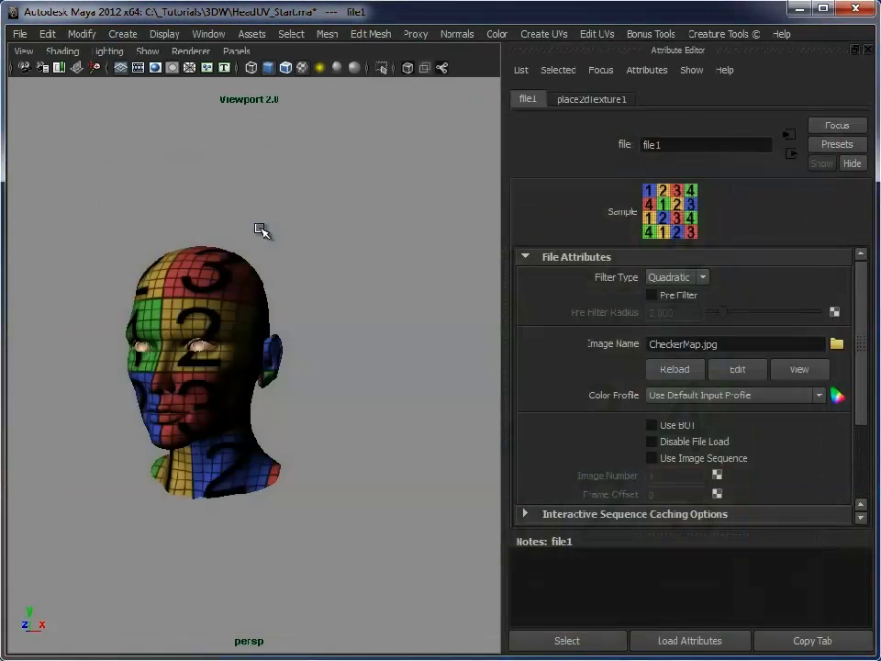
Switch the perspective viewport's renderer from Viewport 2.0 to Default Quality Rendering
alt+drag(303, 424, 228, 395)
alt+middle_drag(229, 396, 315, 385)
alt+right_drag(315, 385, 418, 391)
alt+drag(419, 390, 276, 362)
click(189, 52)
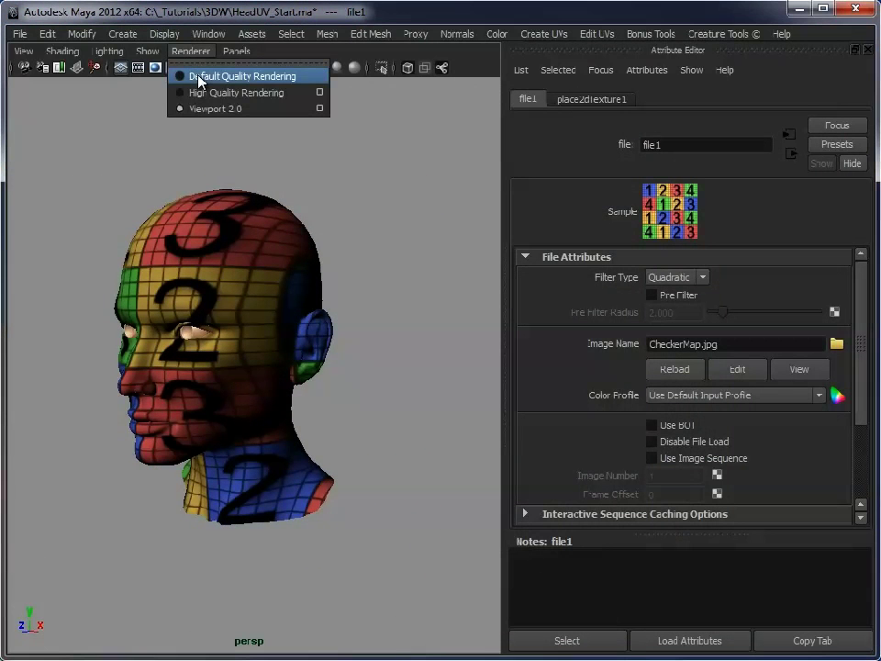
click(216, 108)
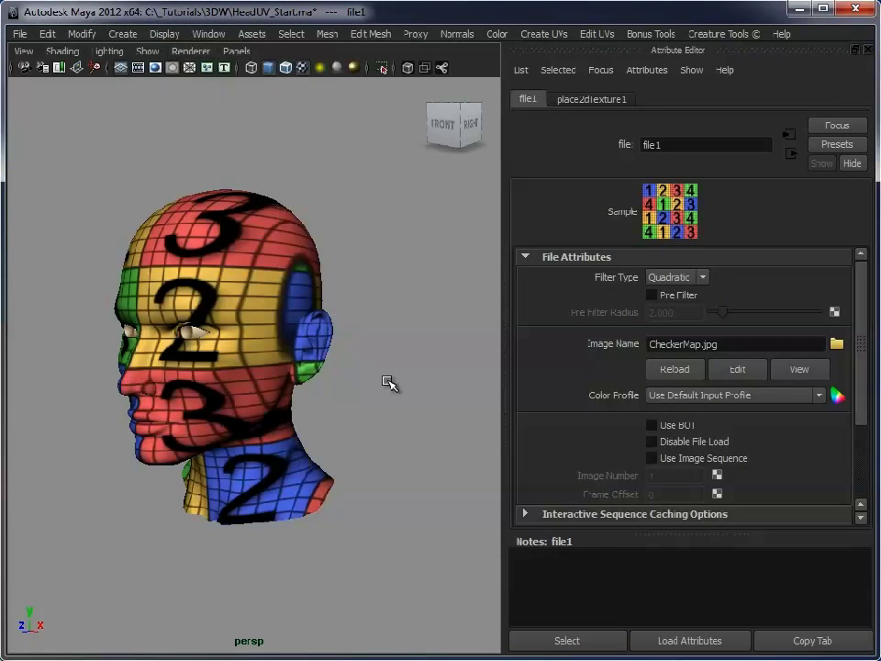
Set the checker texture's Repeat UV to 4 in both directions
alt+drag(390, 382, 426, 341)
click(593, 99)
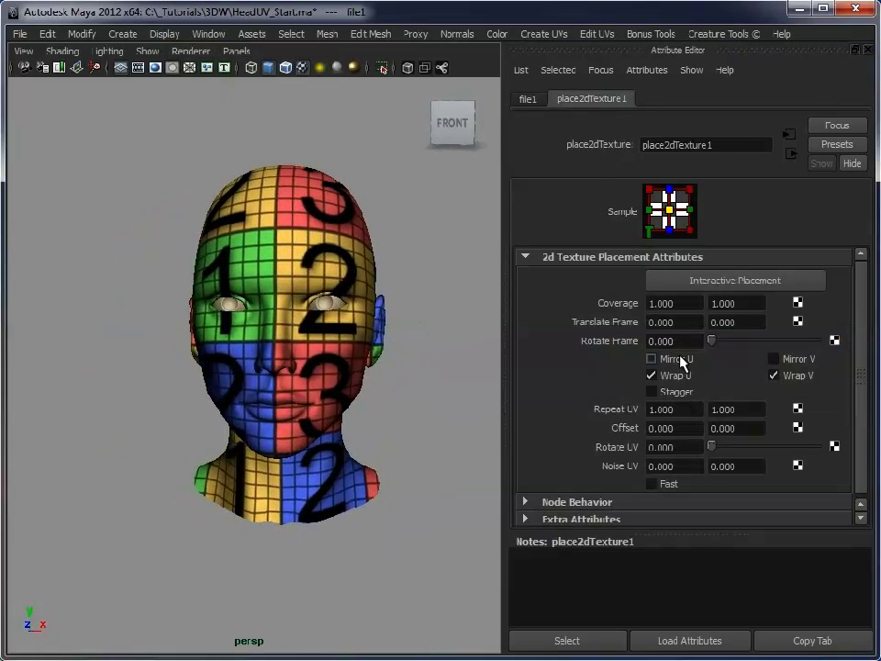
drag(684, 412, 621, 413)
text(4)
key(Tab)
text(4)
click(689, 410)
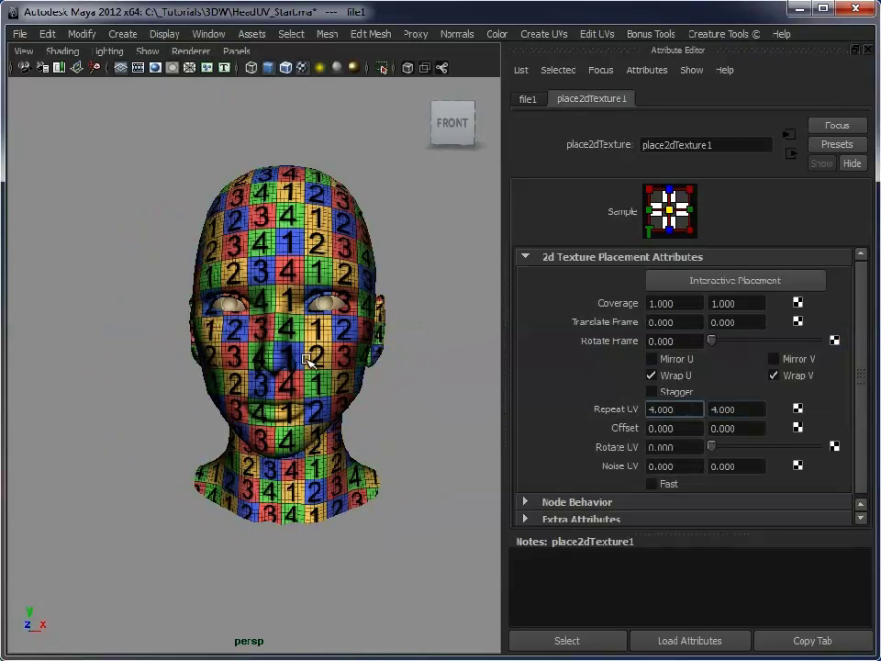
Examine the checker pattern for stretching and mirrored numbers on the front, side and back of the head
scroll(241, 266, up, 2)
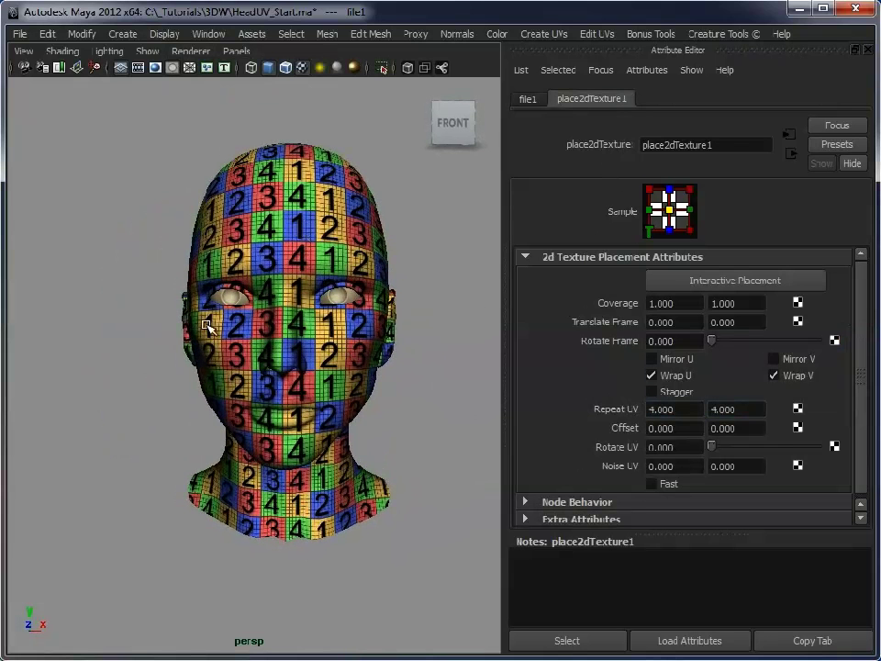
alt+drag(384, 438, 217, 440)
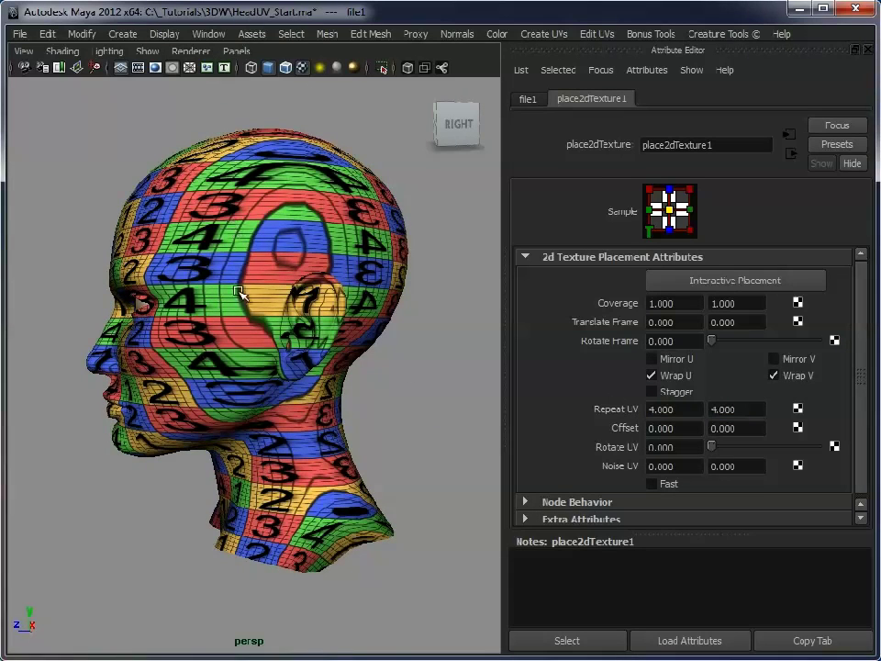
alt+drag(311, 266, 188, 206)
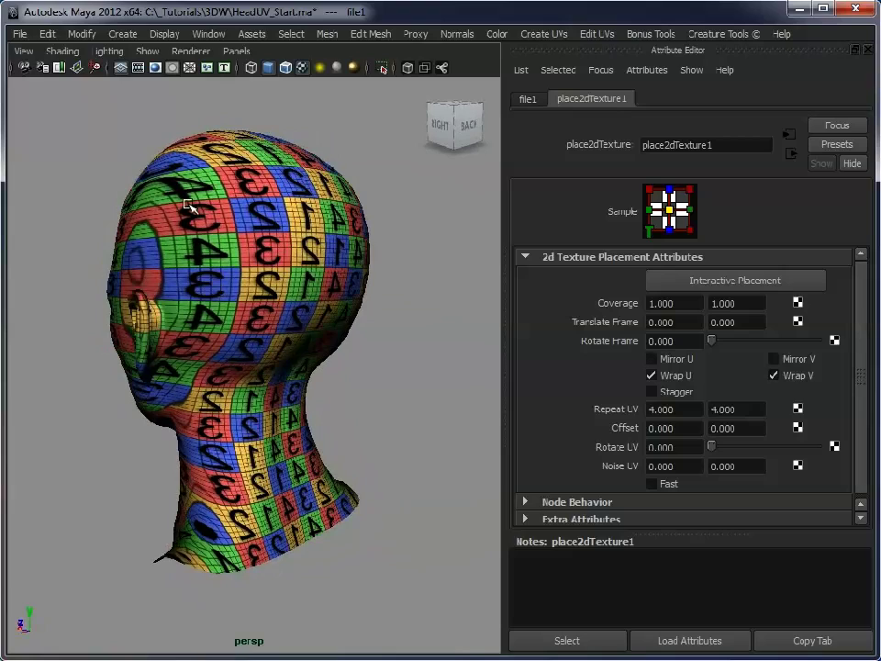
alt+drag(241, 317, 410, 415)
alt+middle_drag(410, 415, 388, 437)
alt+right_drag(387, 437, 319, 432)
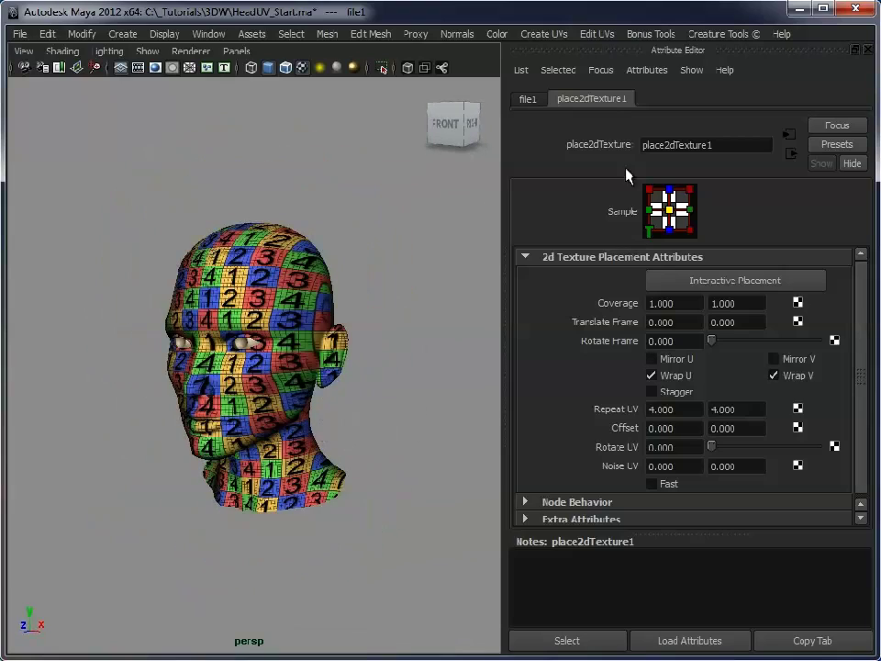
click(532, 100)
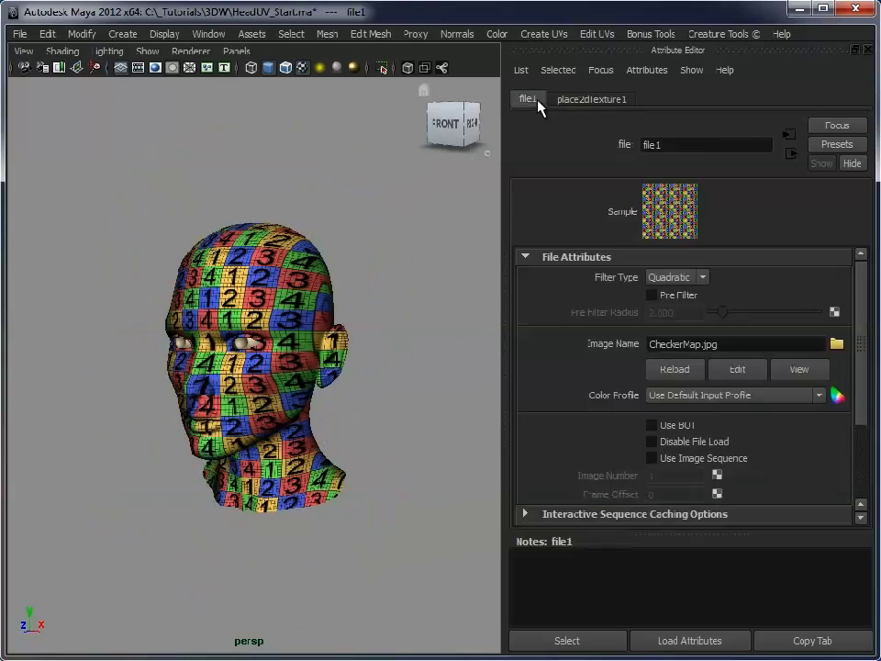
Close the Attribute Editor and select the head to compare its textured surface with its UV layout
click(867, 50)
click(386, 225)
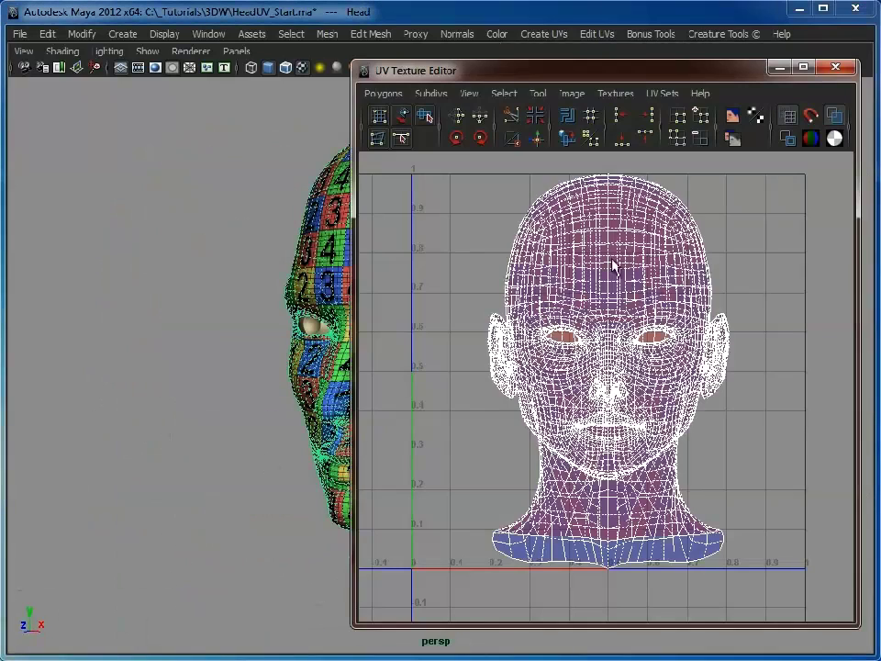
alt+middle_drag(179, 506, 99, 420)
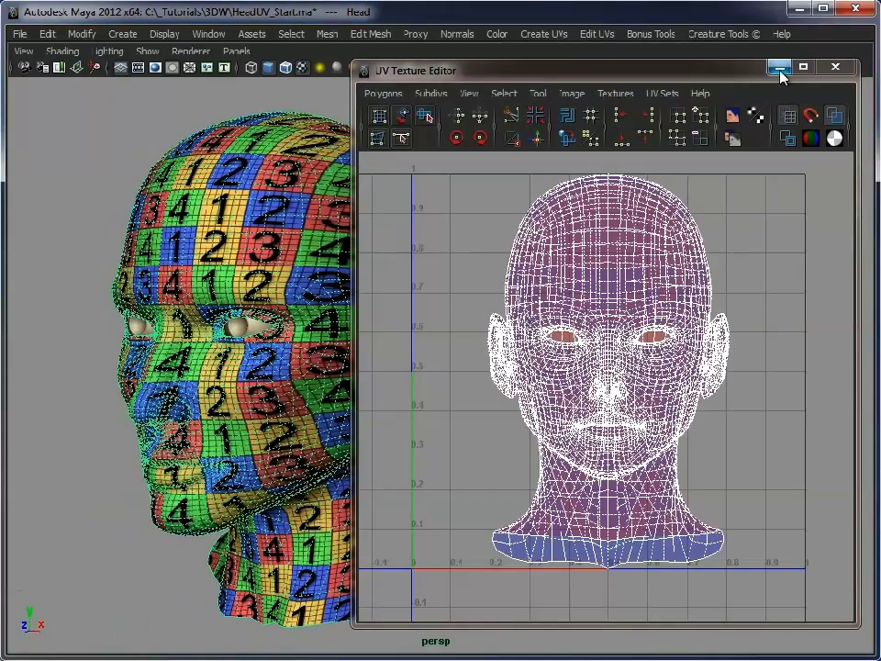
click(780, 71)
alt+drag(364, 320, 408, 315)
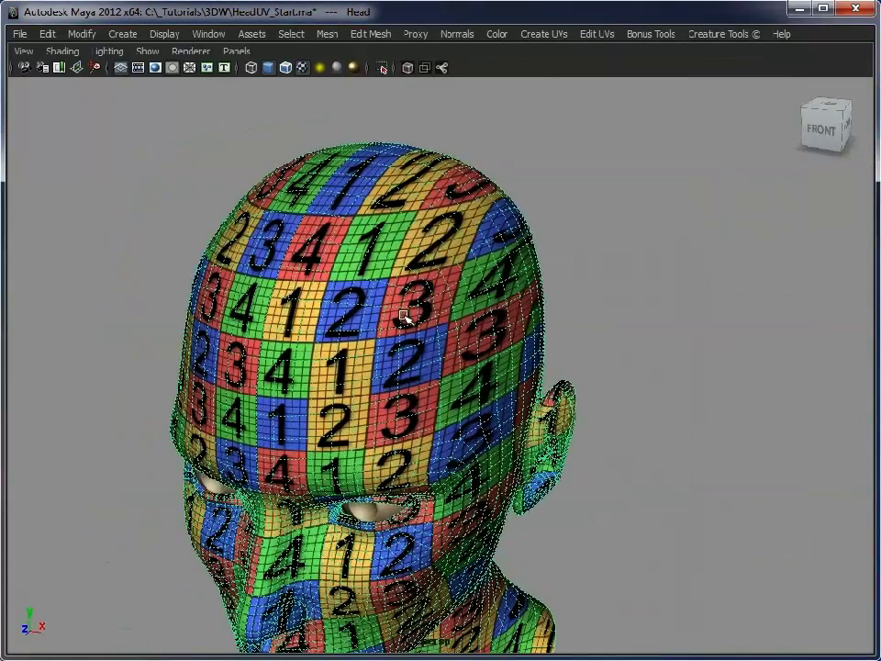
Turn off hardware texturing in the viewport and switch the head to edge selection
click(63, 51)
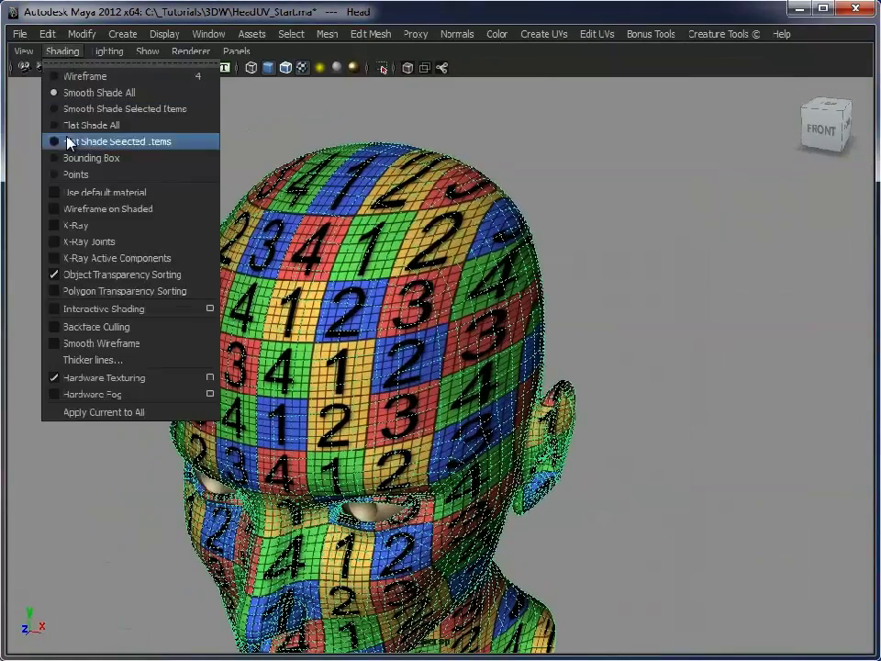
click(91, 384)
right_drag(331, 279, 356, 381)
alt+drag(356, 381, 503, 364)
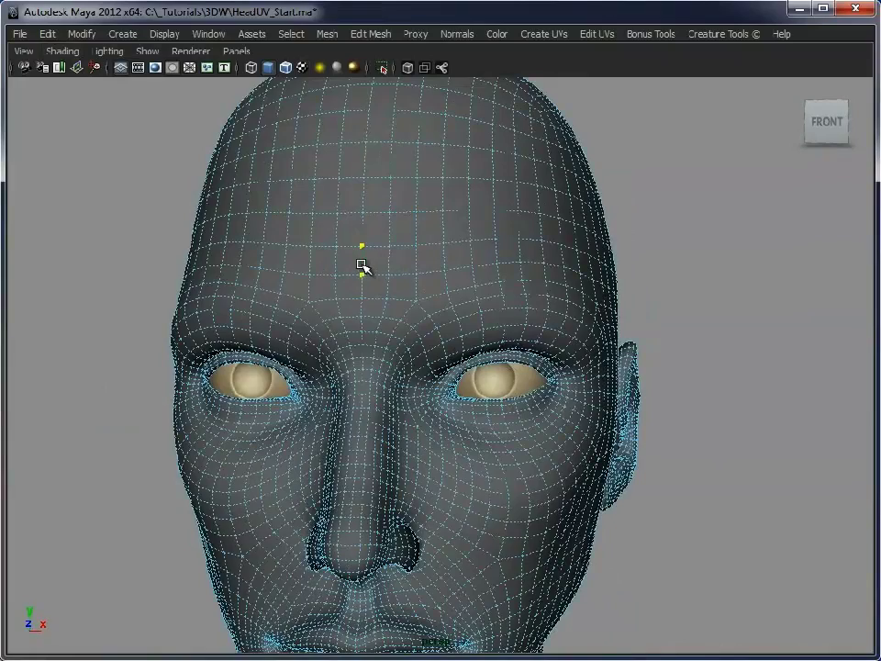
Select the vertical centre-line edge loop on the forehead and add the centre-line loop through the chin and neck
double_click(363, 266)
mouse_move(366, 275)
alt+mouse_down()
mouse_move(625, 464)
mouse_move(480, 397)
mouse_move(365, 292)
alt+mouse_up()
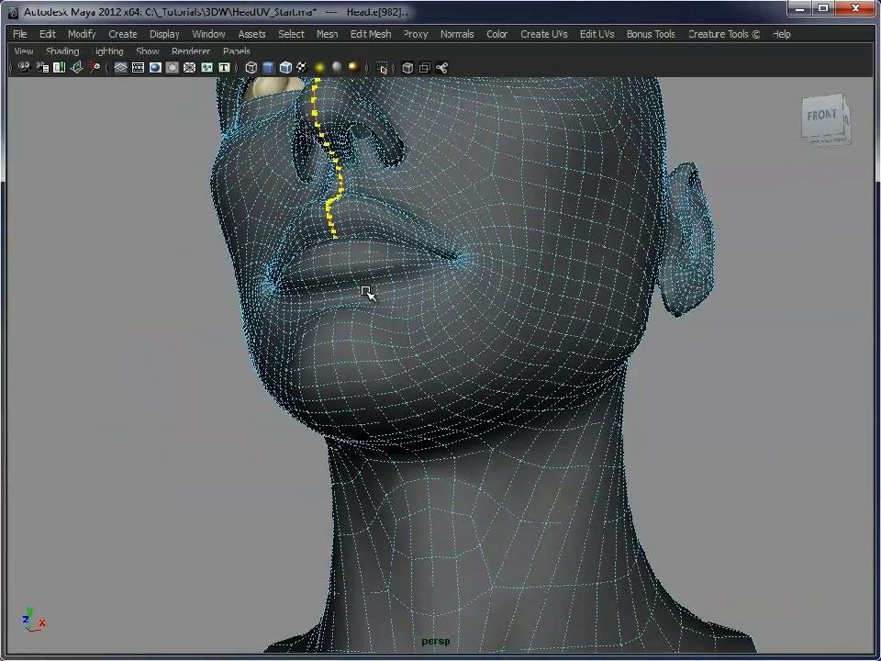
alt+drag(335, 336, 386, 359)
shift+double_click(437, 391)
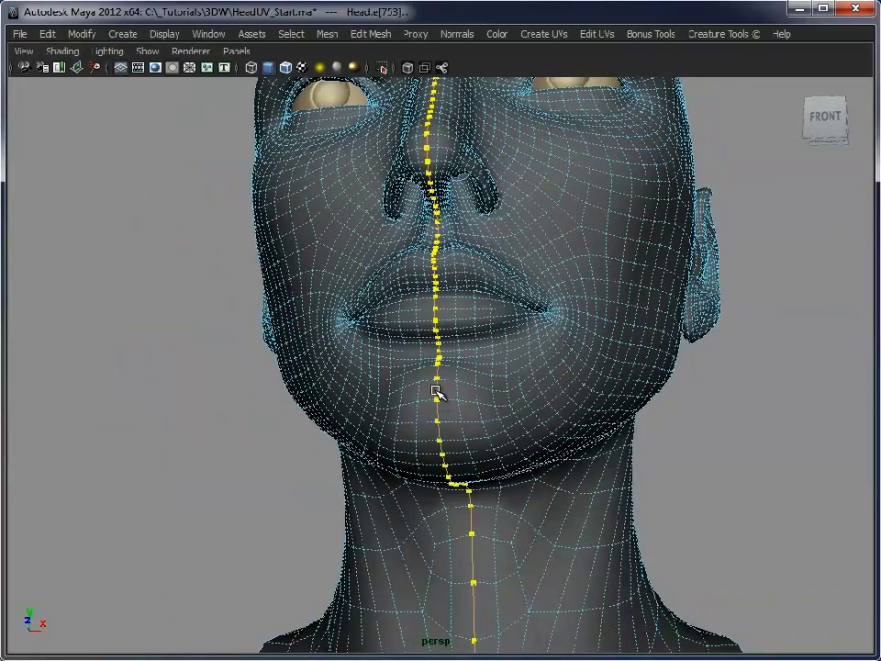
Remove the edges along the front of the face from the centre-line edge selection
alt+drag(641, 442, 441, 205)
scroll(404, 432, down, 3)
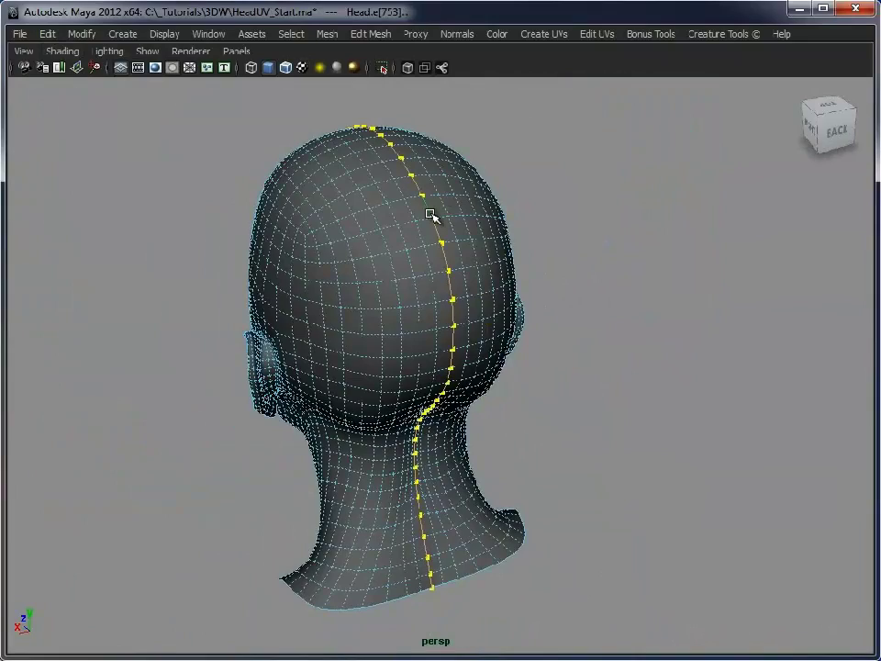
alt+drag(195, 456, 432, 276)
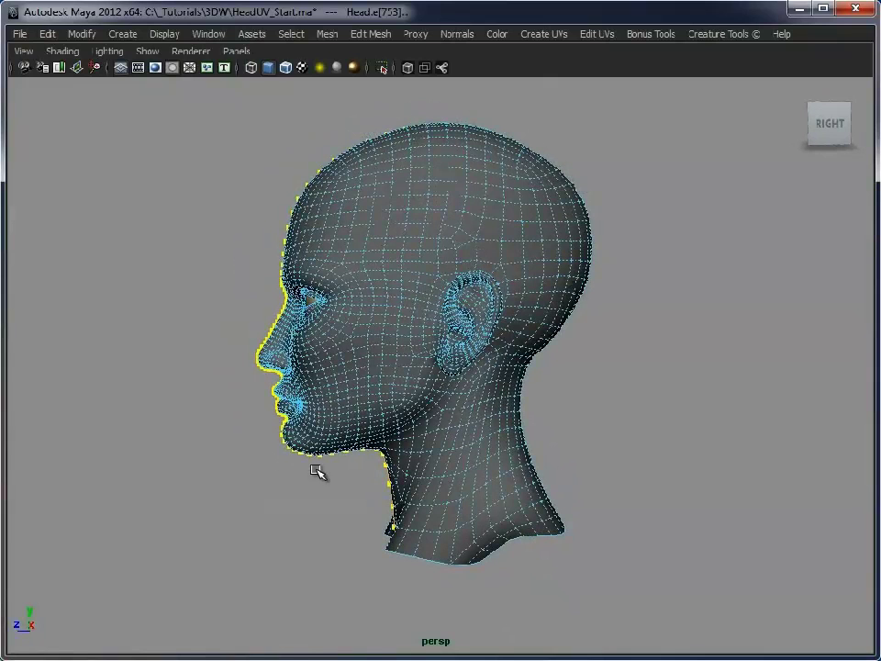
drag(310, 473, 229, 193)
alt+drag(196, 330, 311, 330)
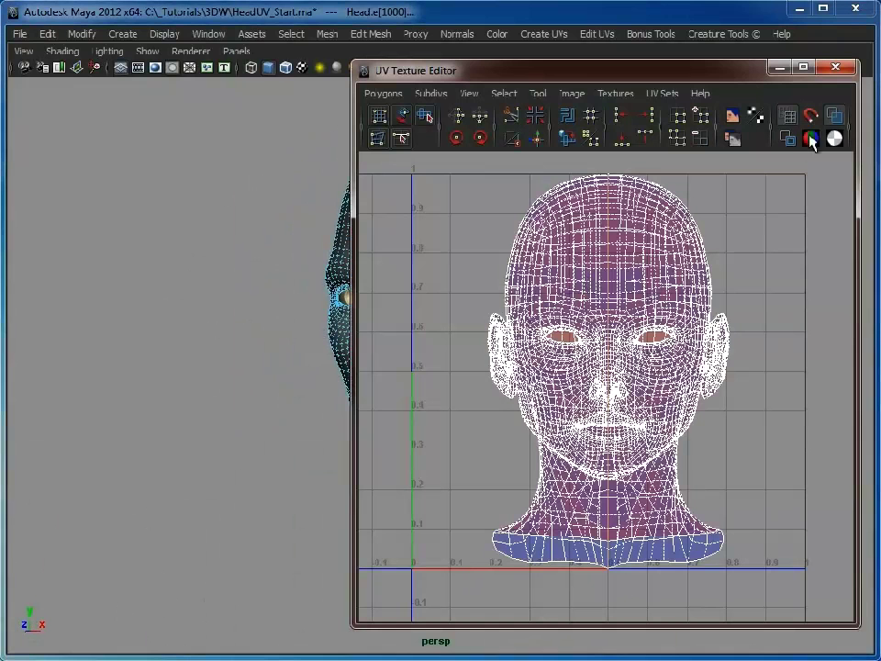
Turn off the coloured UV shading and cut the UVs along the selected centre-line edges
click(811, 138)
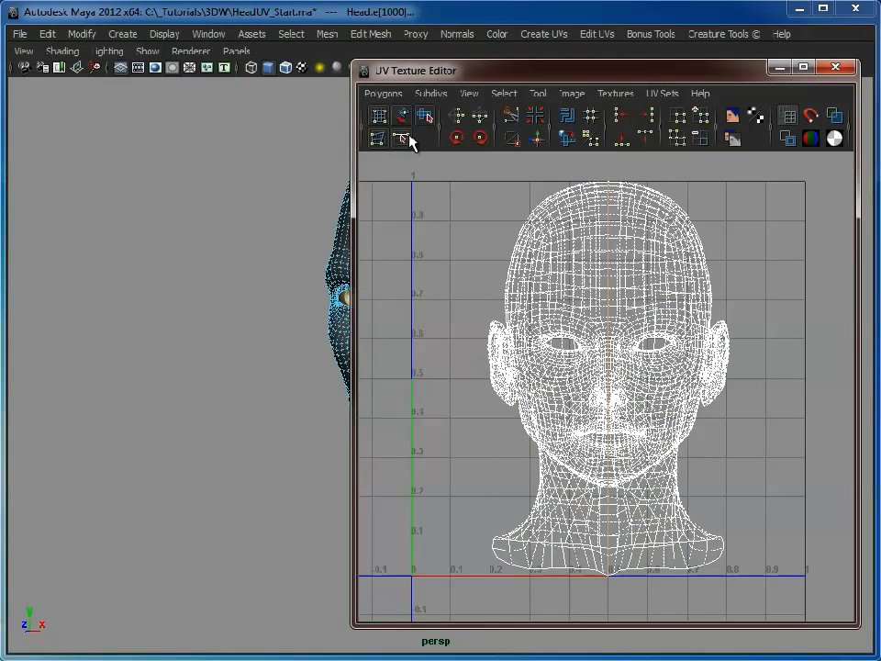
click(386, 95)
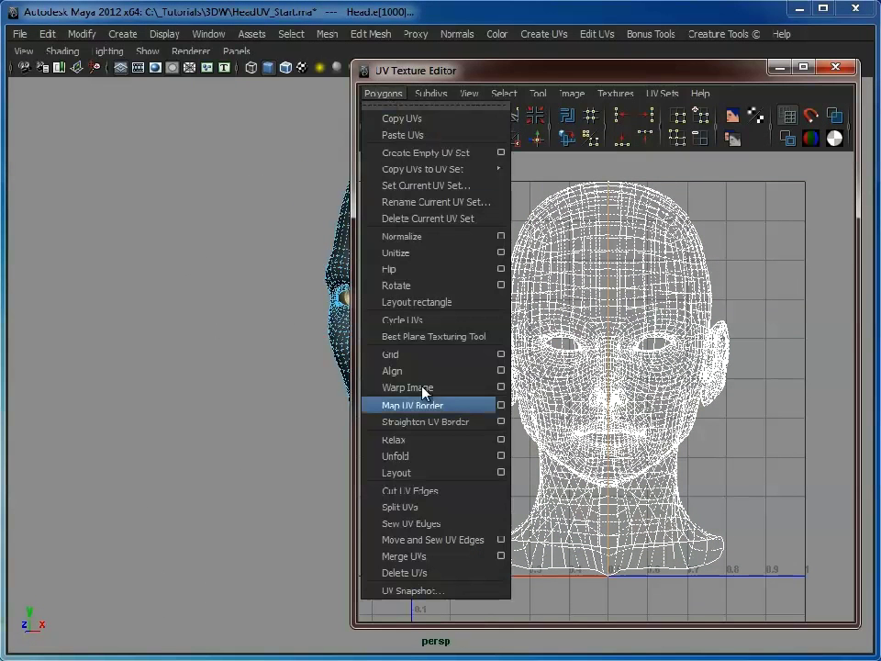
click(432, 491)
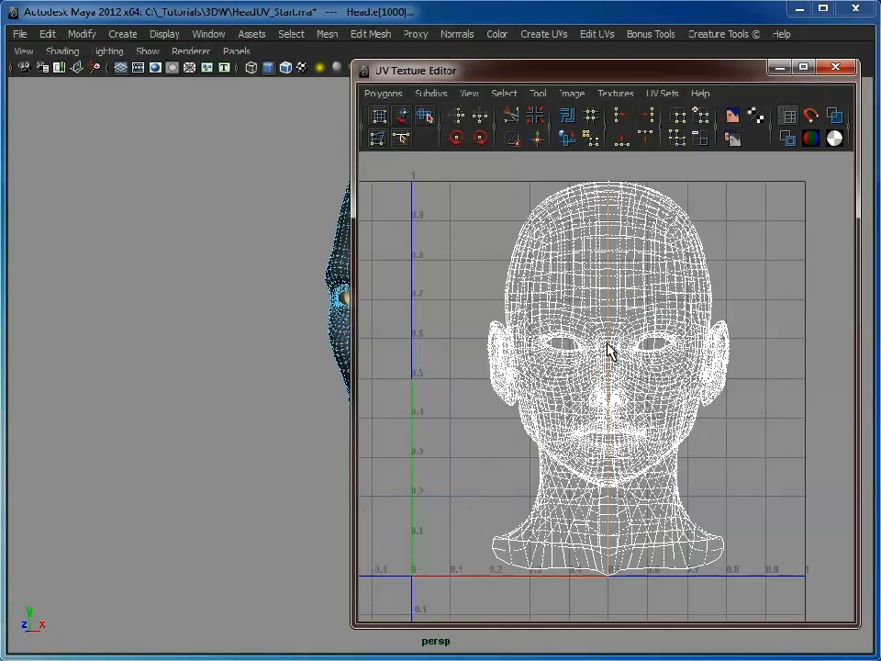
Add the front centre-line edge loop from the forehead down to the upper lip to the edge selection
alt+drag(347, 301, 196, 280)
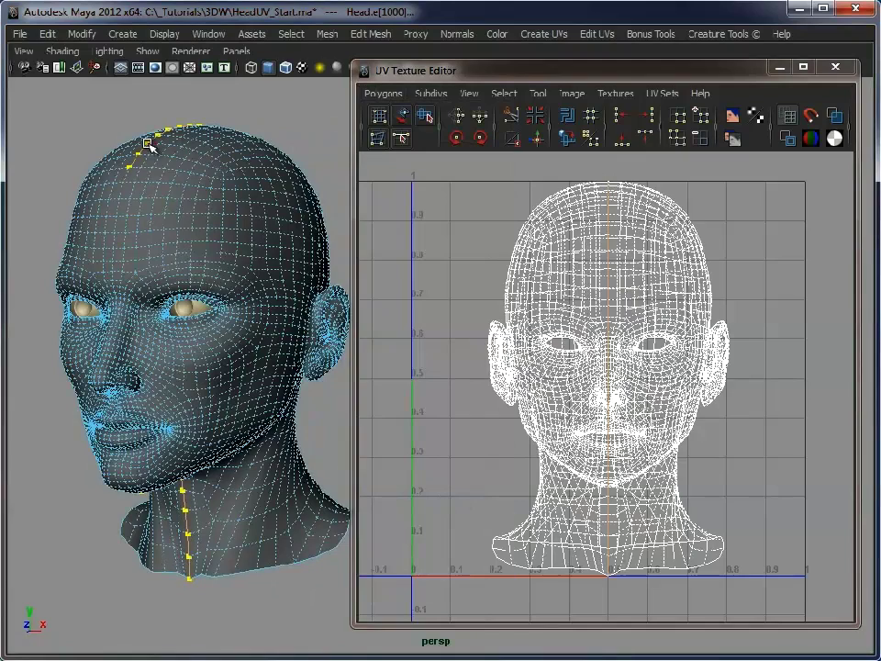
alt+middle_drag(130, 295, 293, 332)
alt+right_drag(261, 312, 332, 303)
alt+middle_drag(333, 303, 283, 343)
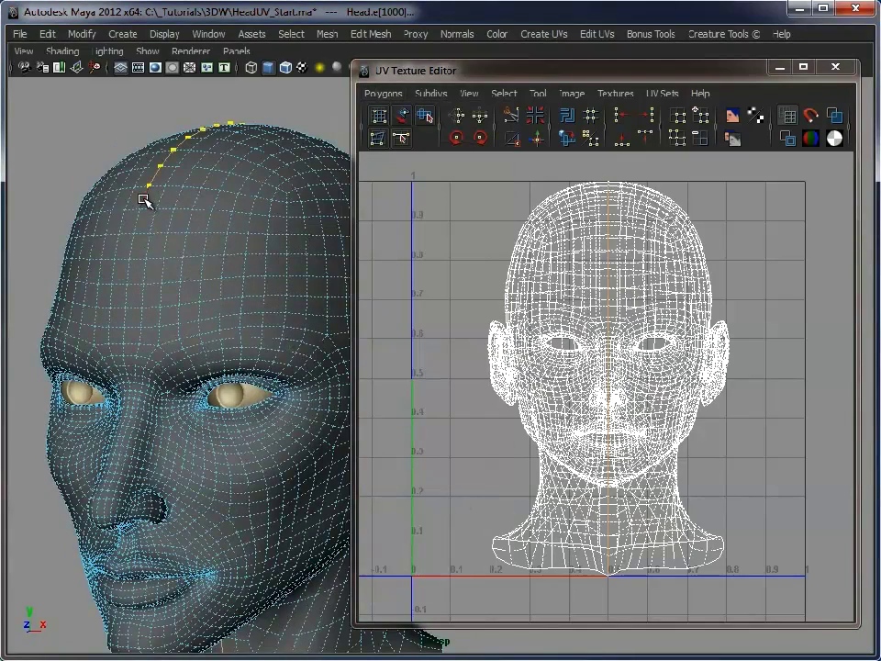
shift+double_click(143, 199)
Add the centre-line edge loop running from the lower lip down over the chin to the edge selection
alt+middle_drag(148, 473, 148, 345)
alt+drag(148, 345, 189, 340)
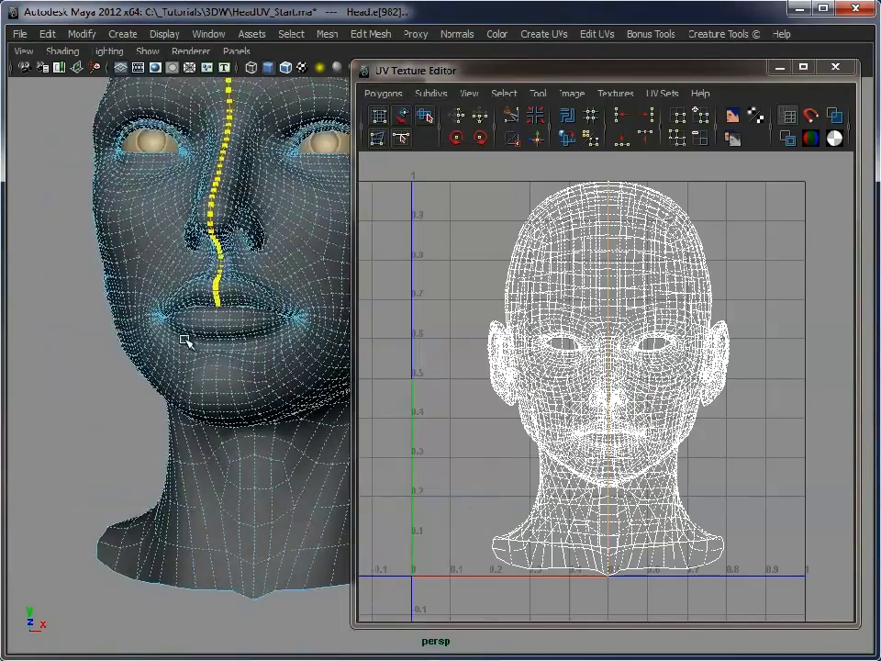
alt+middle_drag(189, 340, 191, 364)
alt+right_drag(191, 364, 292, 365)
alt+drag(292, 366, 176, 357)
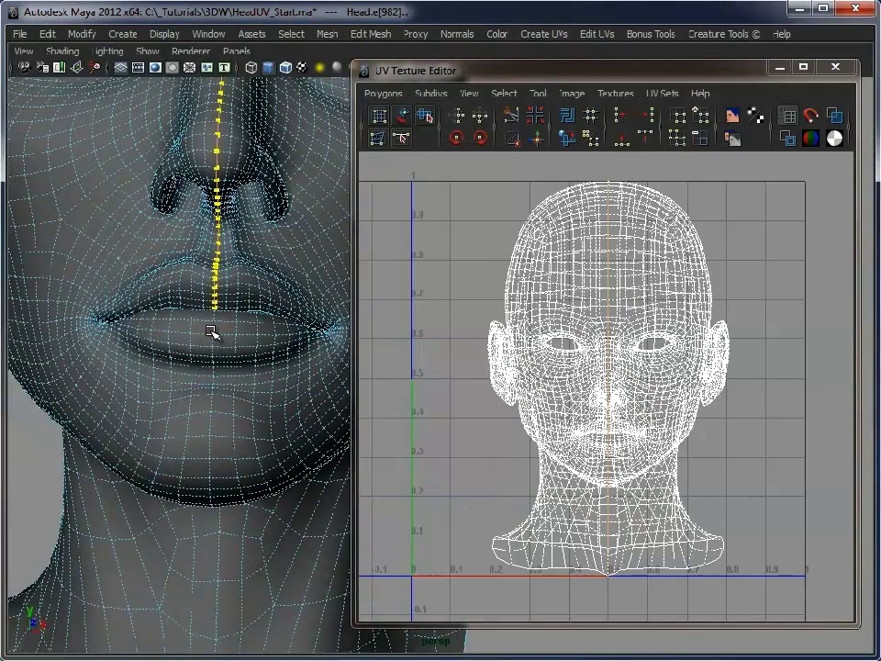
shift+double_click(213, 331)
Remove the centre-line edges over the crown, back of the head and back of the neck from the selection
alt+drag(275, 431, 147, 464)
alt+right_drag(321, 428, 233, 426)
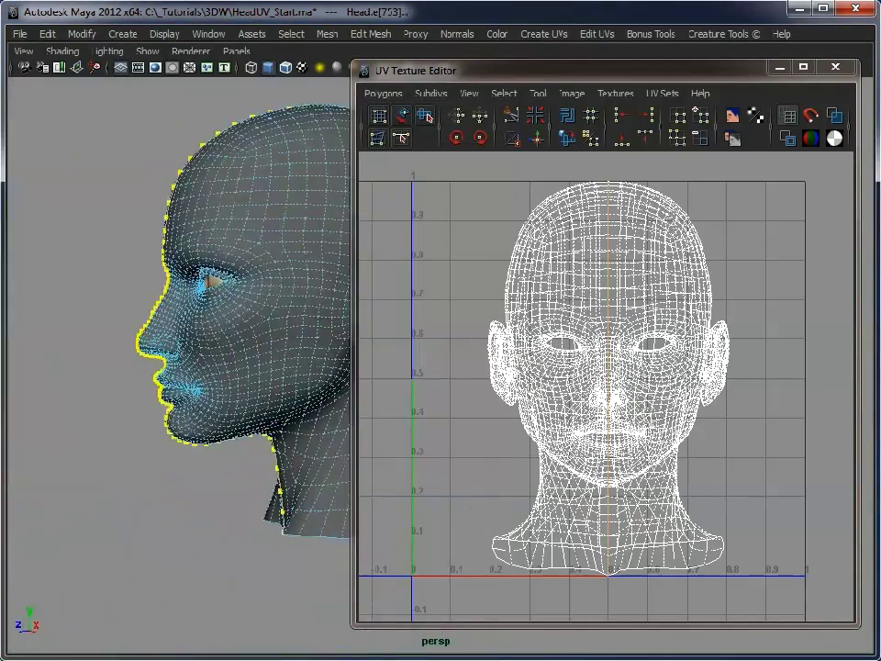
alt+middle_drag(233, 426, 115, 461)
alt+drag(116, 462, 174, 476)
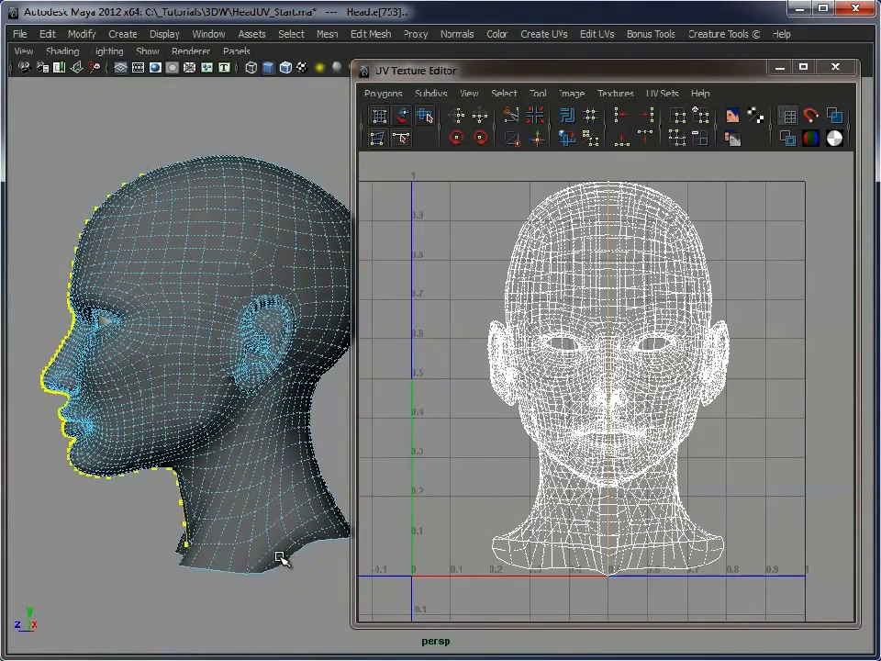
alt+drag(281, 561, 193, 500)
alt+middle_drag(211, 459, 112, 468)
alt+drag(112, 469, 189, 474)
alt+right_drag(189, 474, 151, 445)
alt+middle_drag(151, 445, 222, 431)
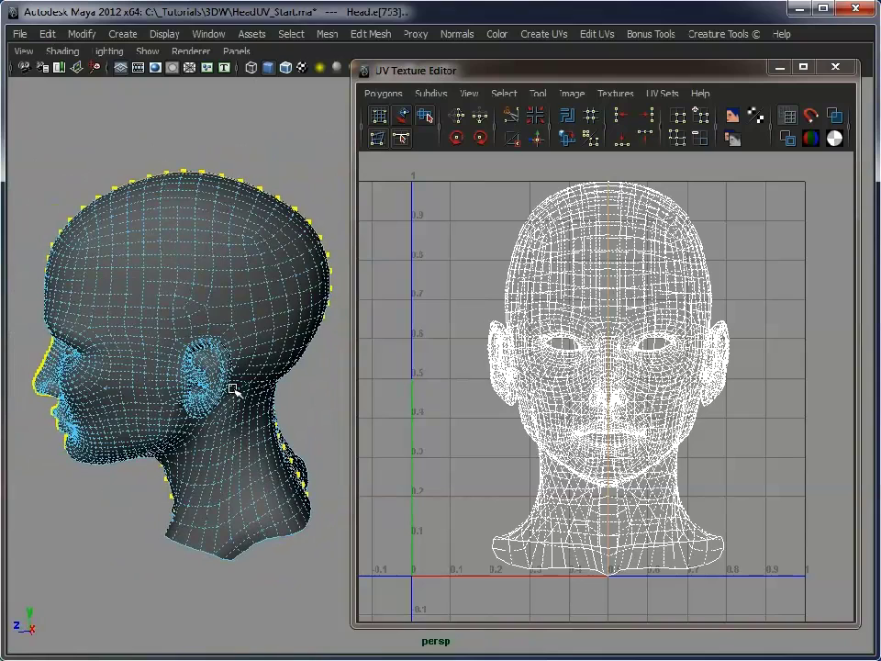
alt+drag(236, 389, 203, 343)
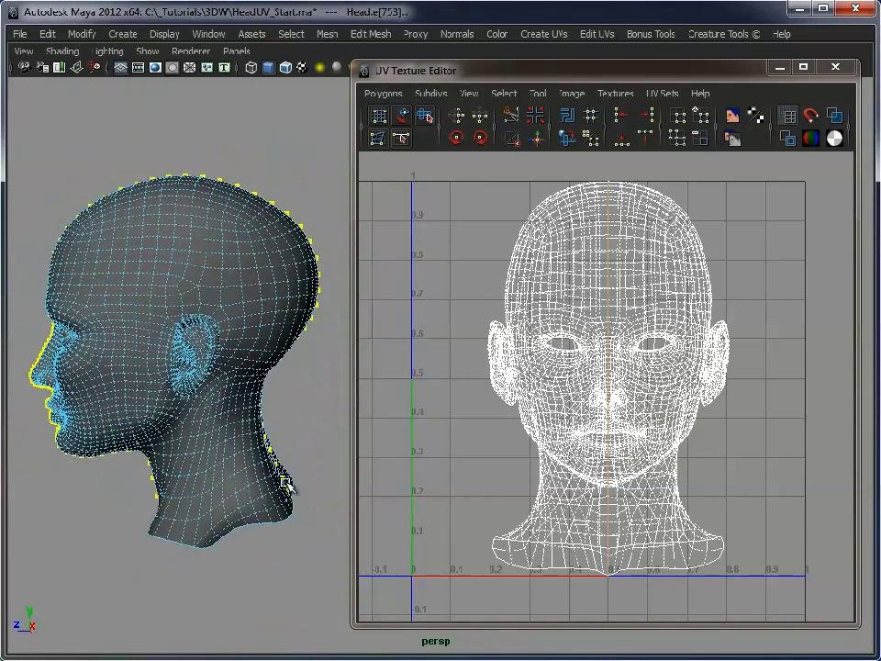
alt+drag(285, 484, 291, 468)
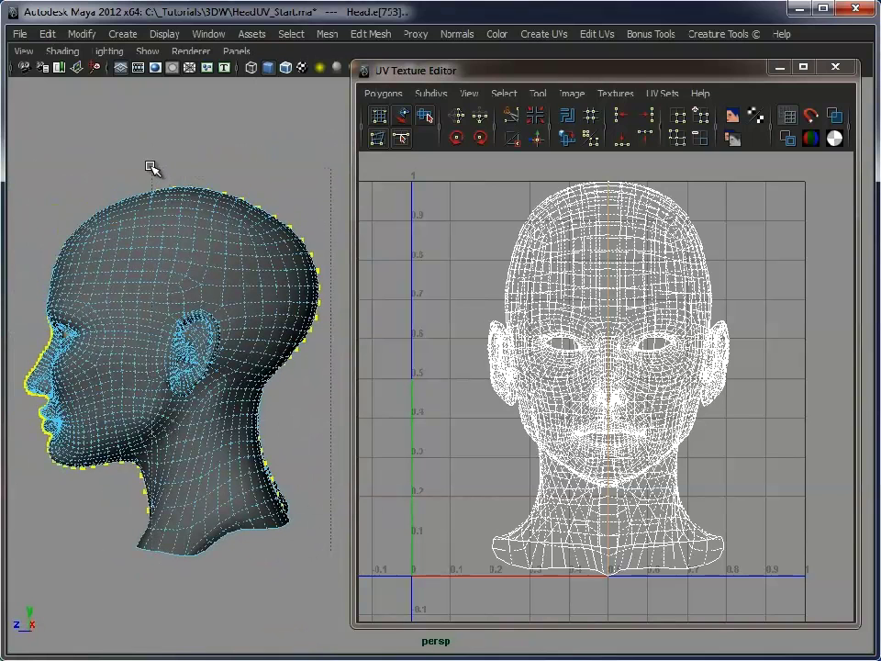
Remove the remaining front neck and upper head edges, keeping only the face centre line selected from forehead to chin
alt+drag(131, 332, 164, 345)
alt+middle_drag(163, 345, 237, 328)
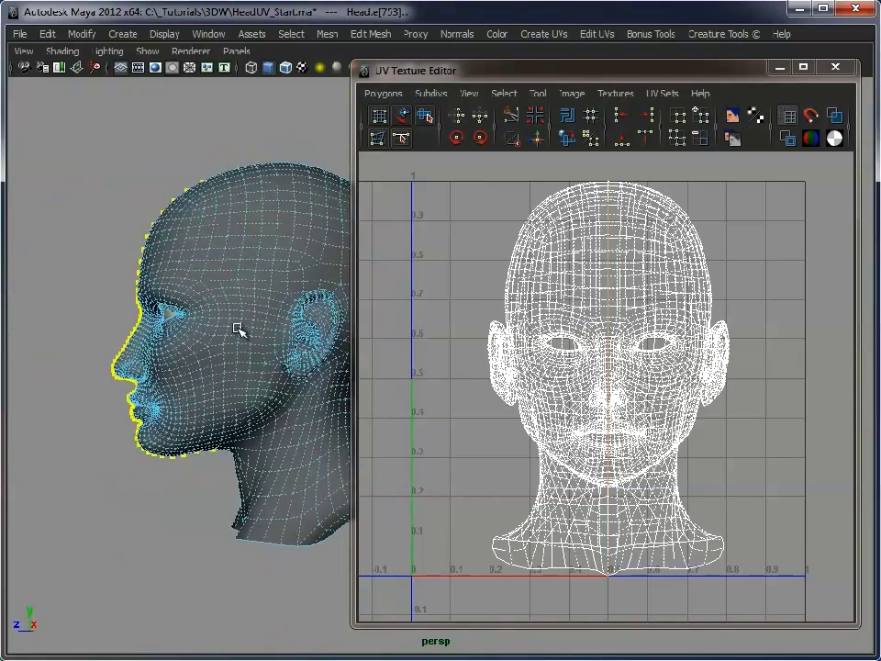
alt+drag(238, 330, 220, 329)
drag(235, 492, 191, 431)
alt+drag(112, 155, 223, 191)
mouse_move(153, 132)
alt+mouse_down()
mouse_move(197, 114)
mouse_move(169, 127)
alt+mouse_up()
alt+middle_drag(605, 262, 620, 271)
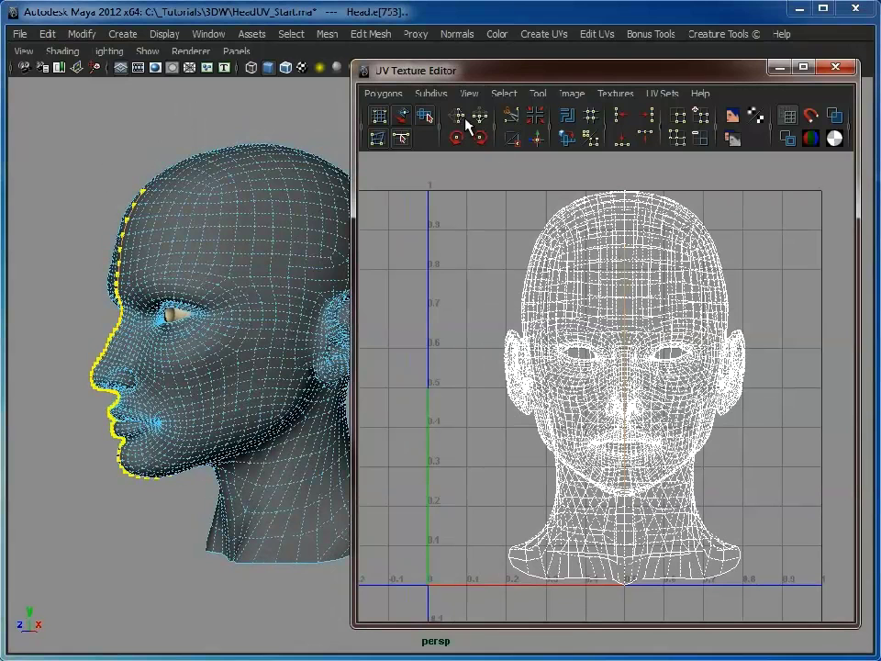
Convert the selected face centre-line edges to a UV selection
click(292, 34)
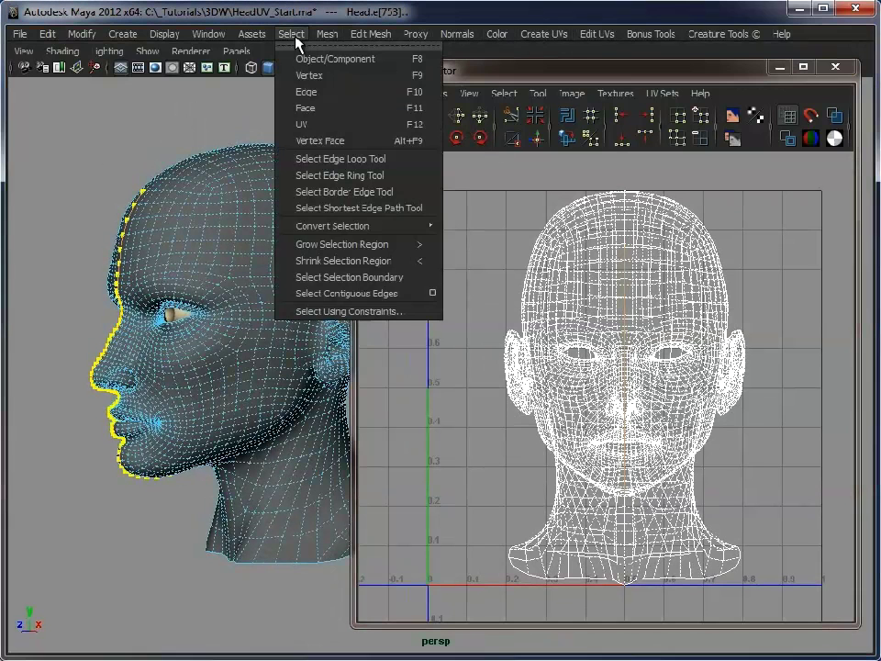
mouse_move(358, 226)
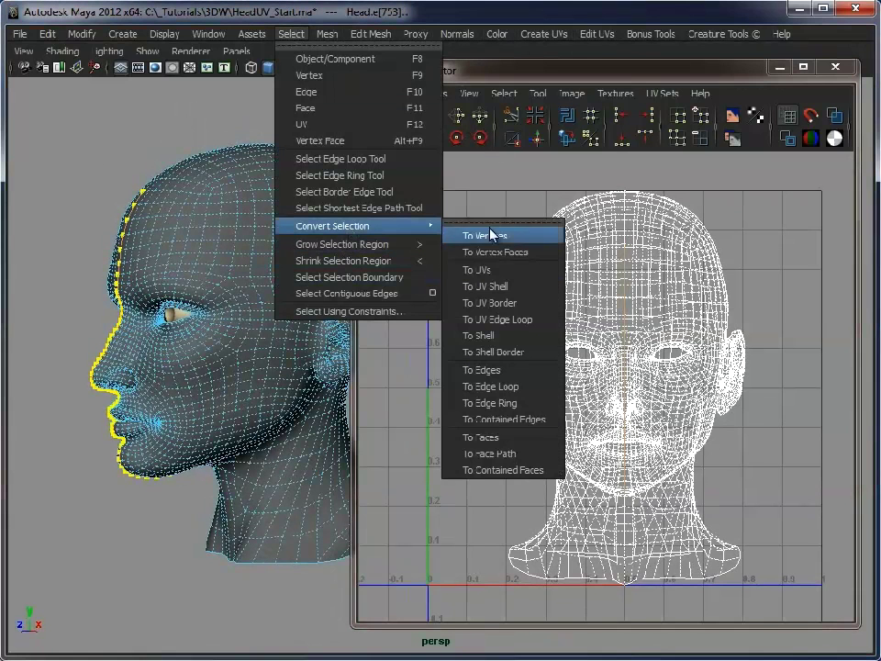
click(497, 269)
alt+right_drag(677, 347, 631, 348)
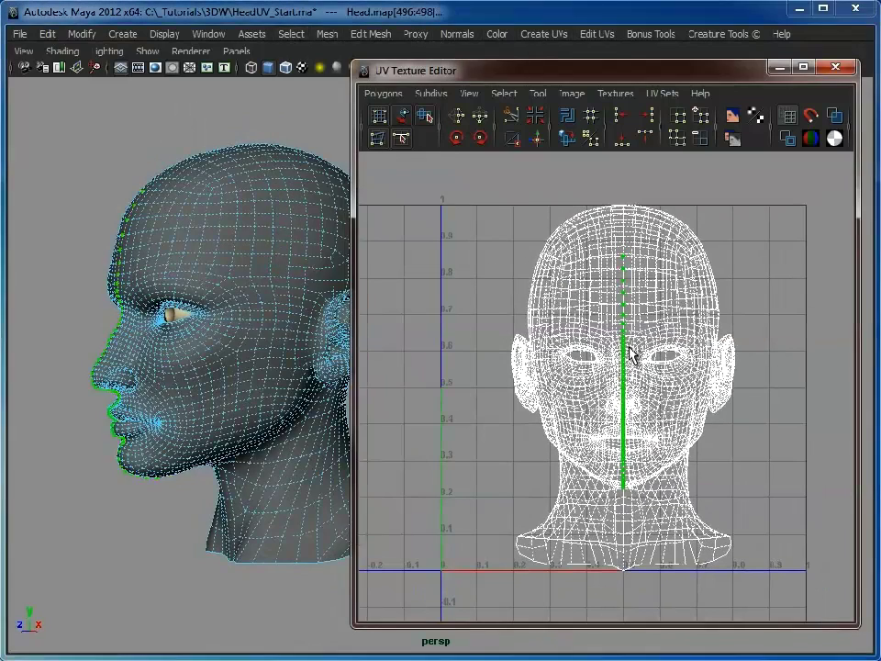
alt+drag(189, 325, 226, 193)
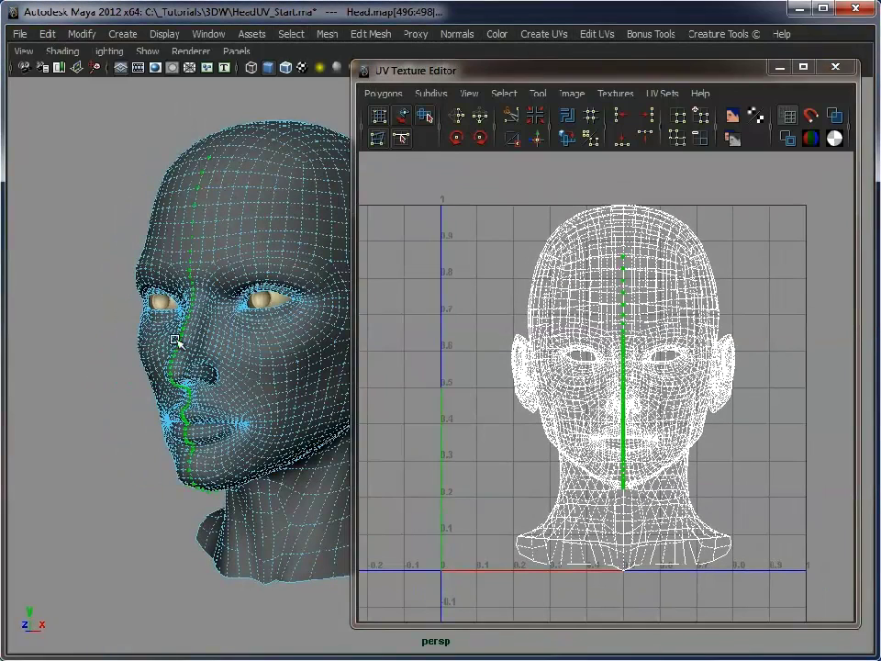
Invert the UV selection so every UV except the face centre line is selected
right_drag(539, 260, 605, 264)
scroll(483, 339, down, 1)
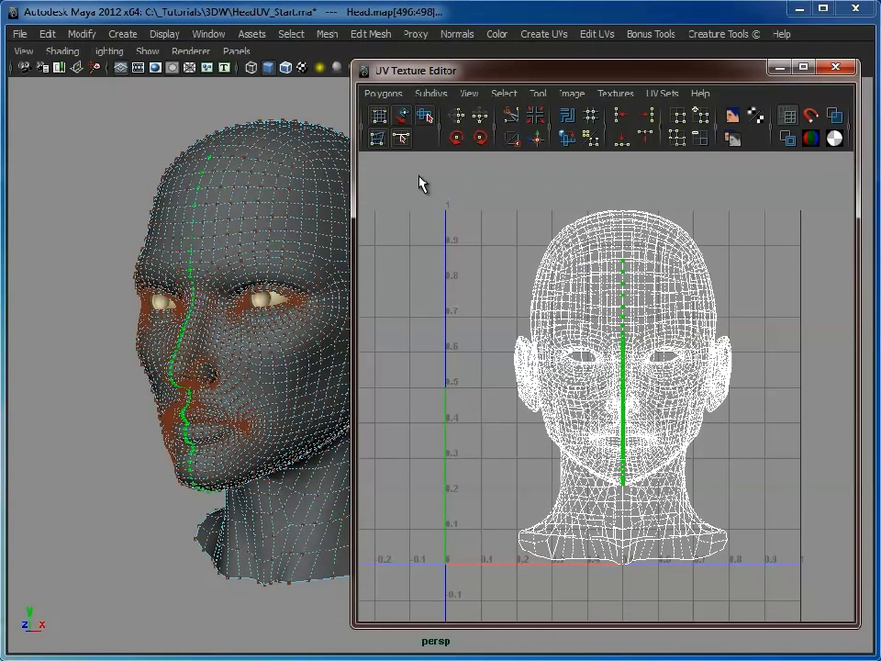
shift+drag(794, 654, 802, 606)
alt+middle_drag(263, 300, 197, 299)
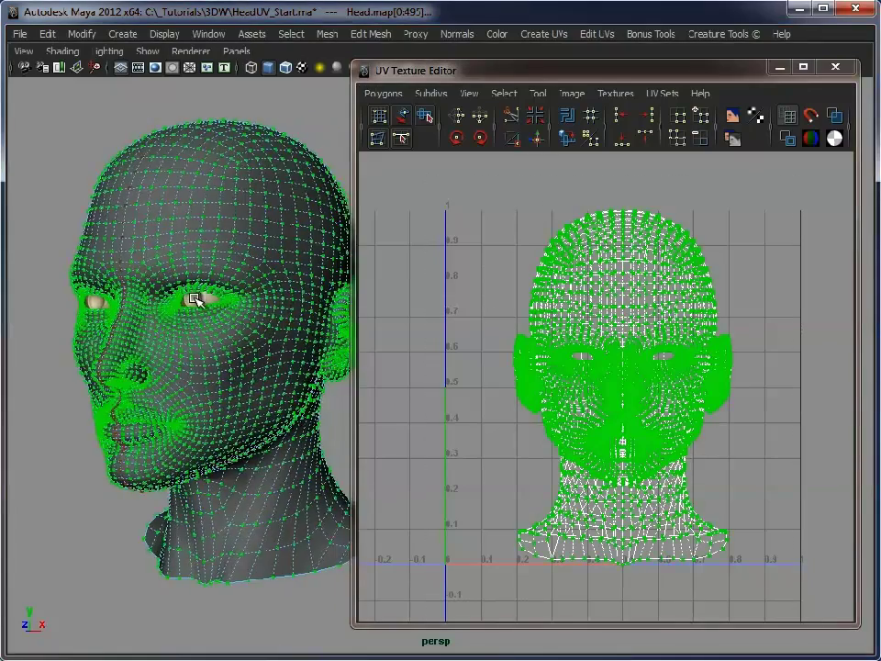
alt+drag(196, 299, 232, 293)
alt+right_drag(232, 293, 332, 288)
alt+middle_drag(181, 383, 276, 335)
alt+right_drag(180, 372, 243, 369)
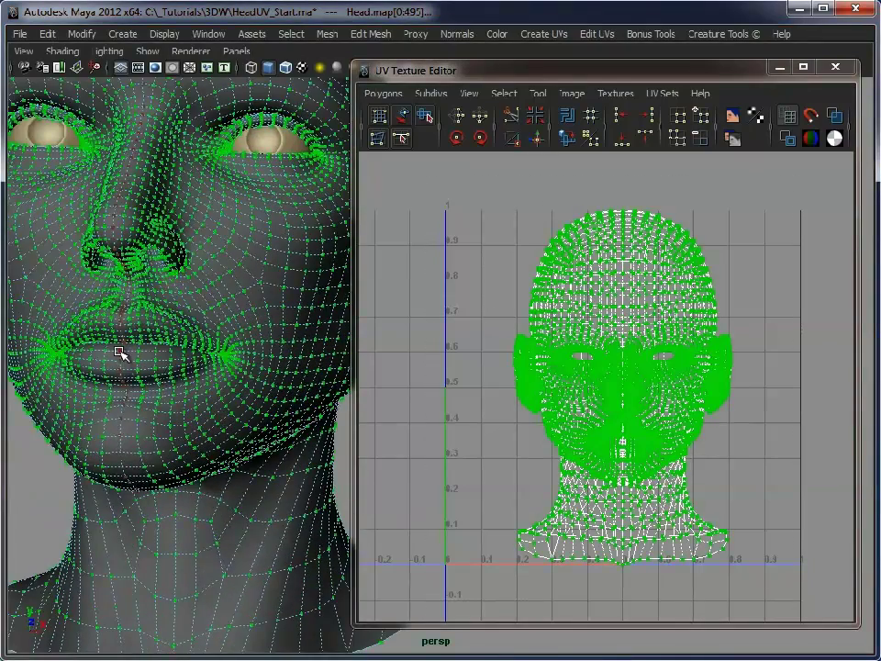
scroll(237, 285, down, 6)
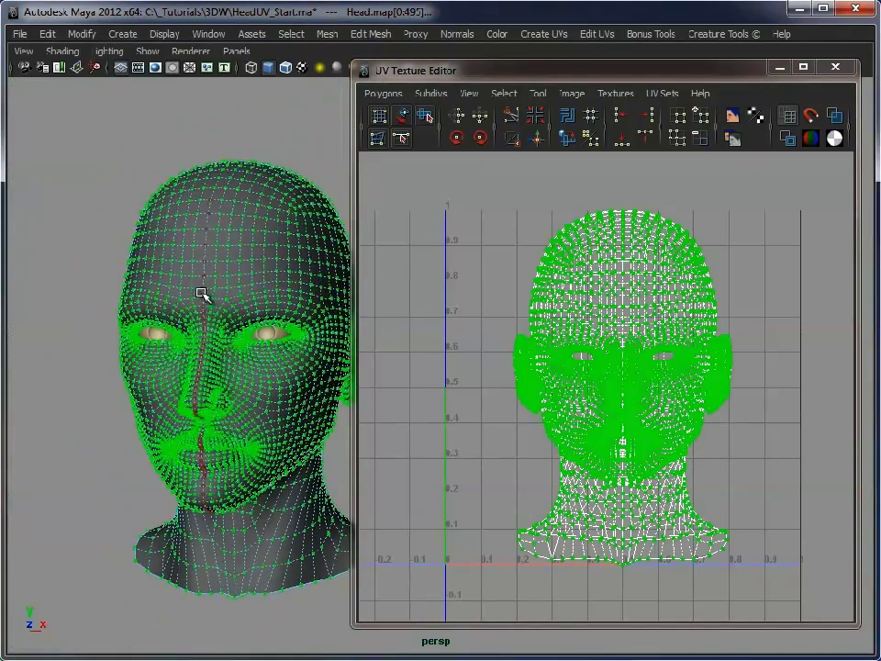
alt+drag(202, 293, 206, 270)
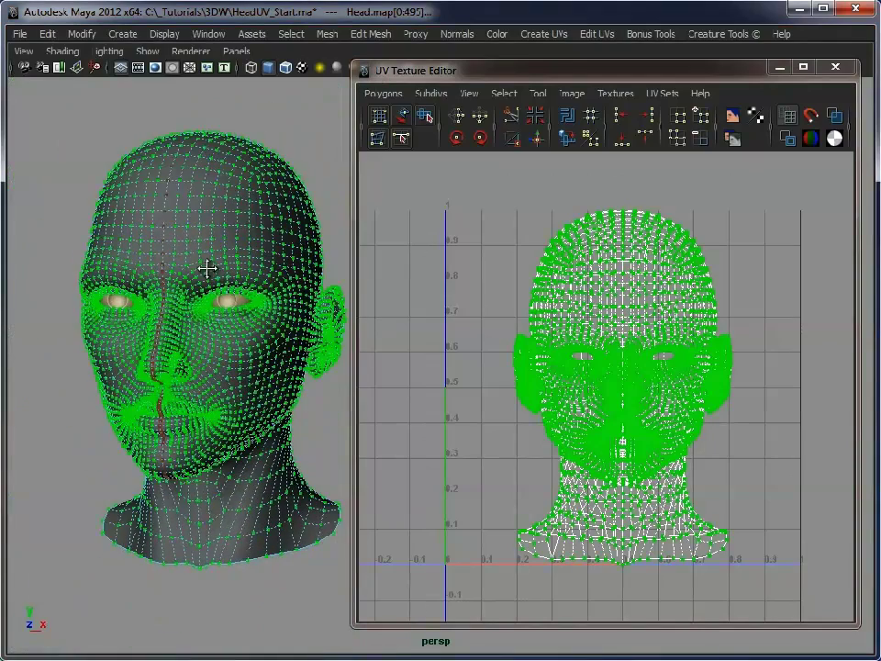
Unfold the selected UVs with unselected UVs pinned and the unfold constraint set to None, and minimise the options window
shift+click(566, 137)
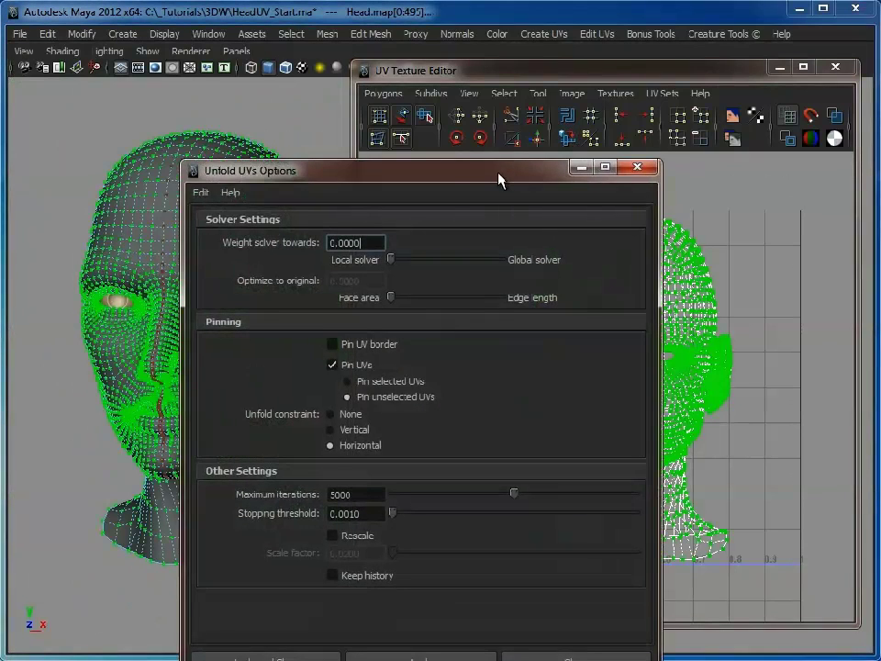
drag(444, 180, 296, 92)
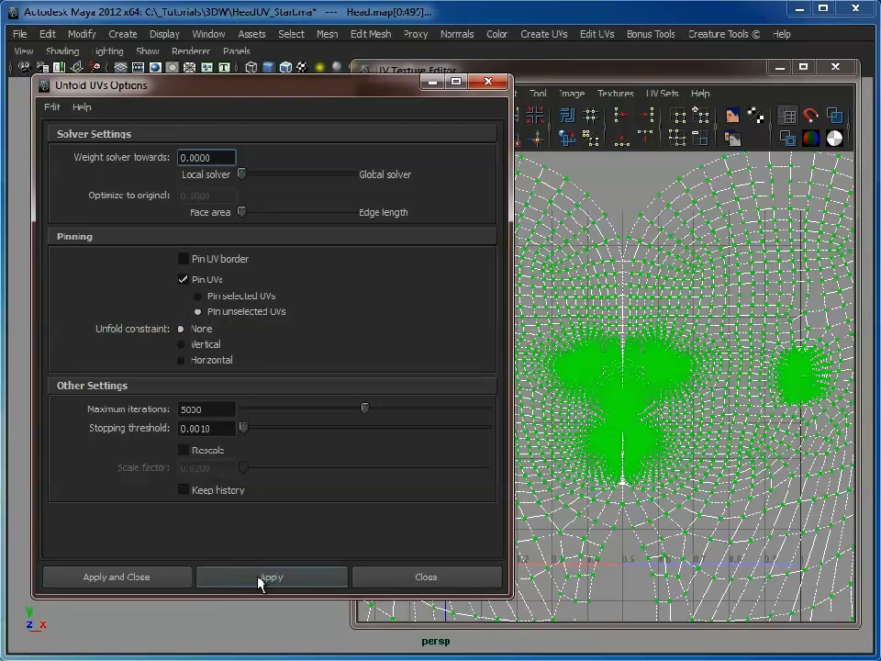
click(428, 85)
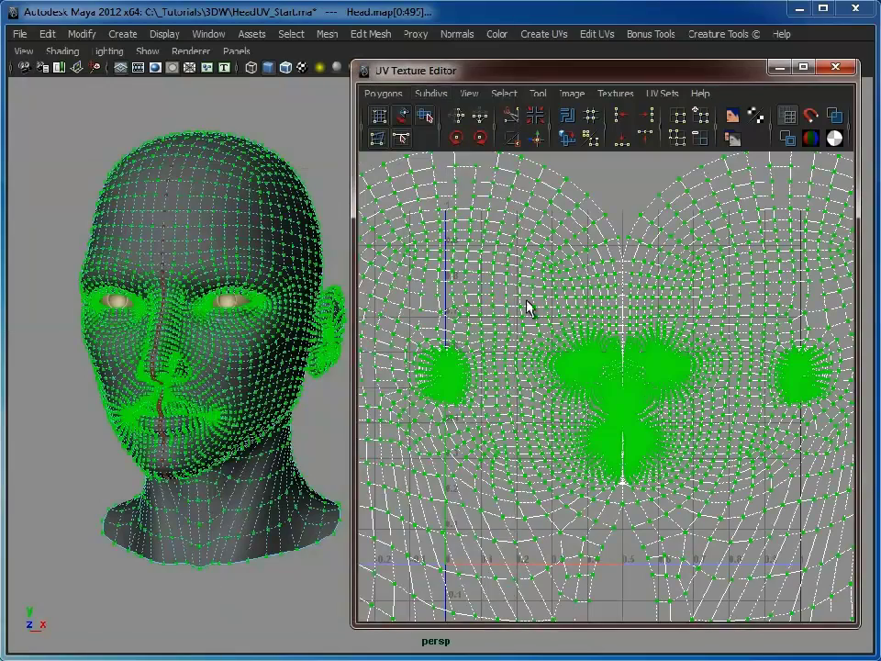
alt+middle_drag(594, 431, 574, 397)
alt+right_drag(574, 398, 492, 387)
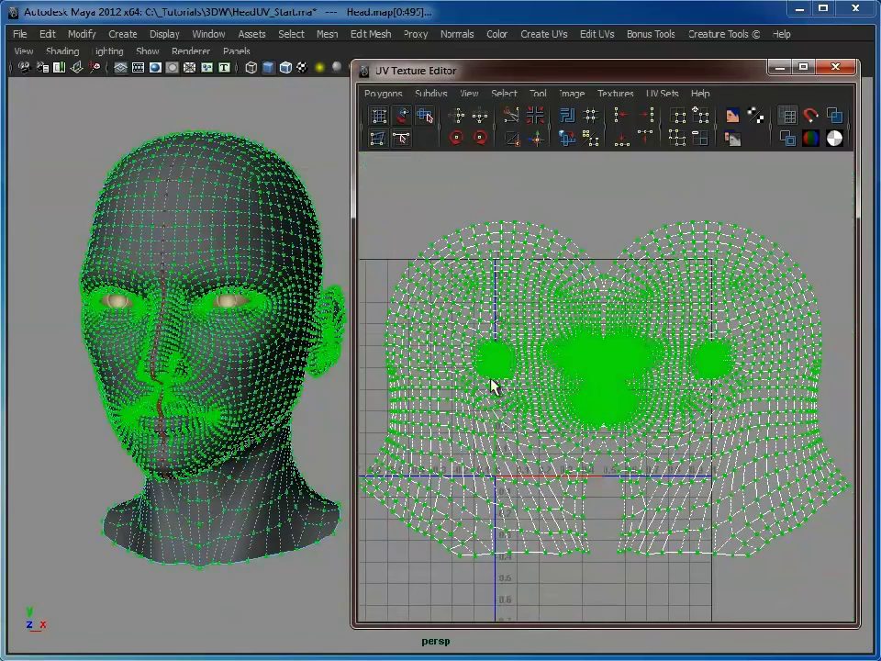
Return to object mode, select the head and turn on hardware texturing in the viewport
right_drag(181, 227, 280, 132)
click(279, 132)
click(232, 220)
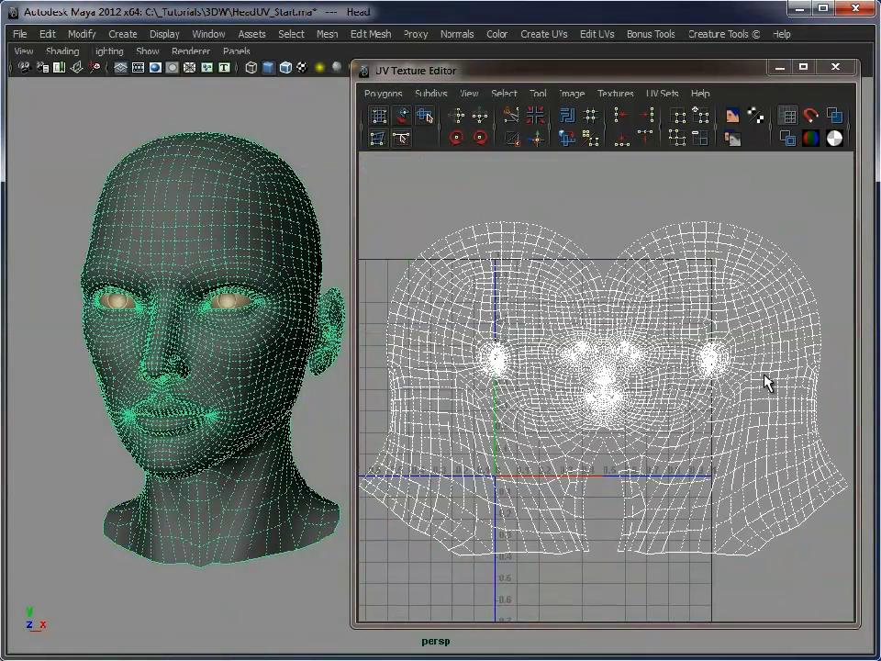
click(62, 51)
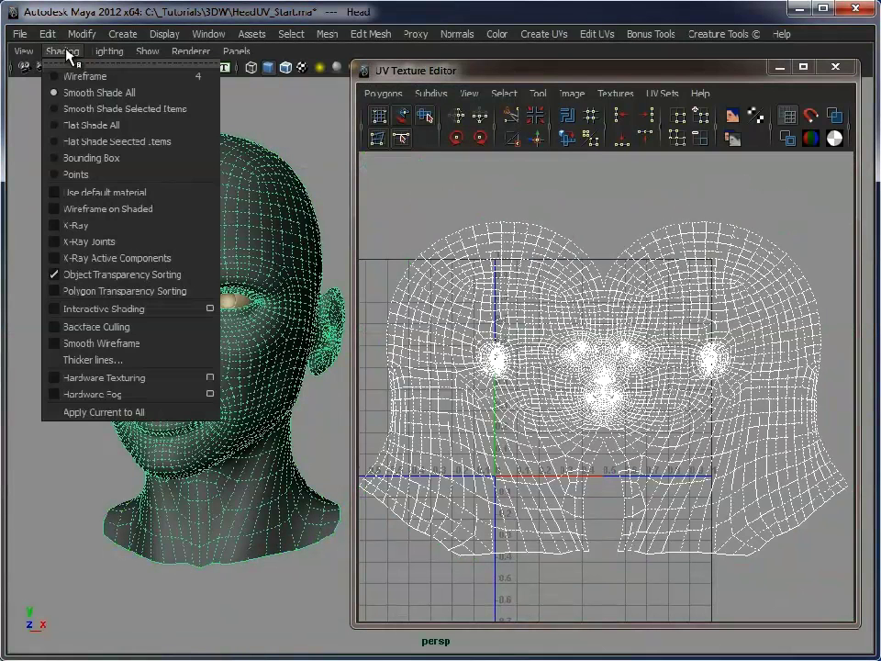
click(126, 378)
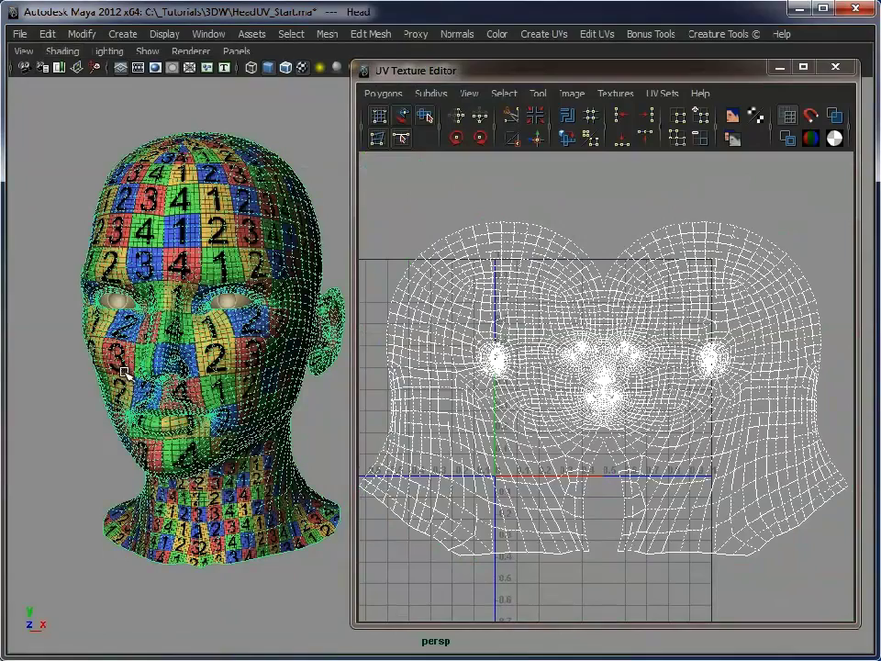
Minimise the UV Texture Editor, deselect the head and examine the checker pattern on its front, sides and back
click(780, 67)
click(526, 314)
alt+middle_drag(406, 393, 599, 392)
alt+drag(720, 428, 537, 394)
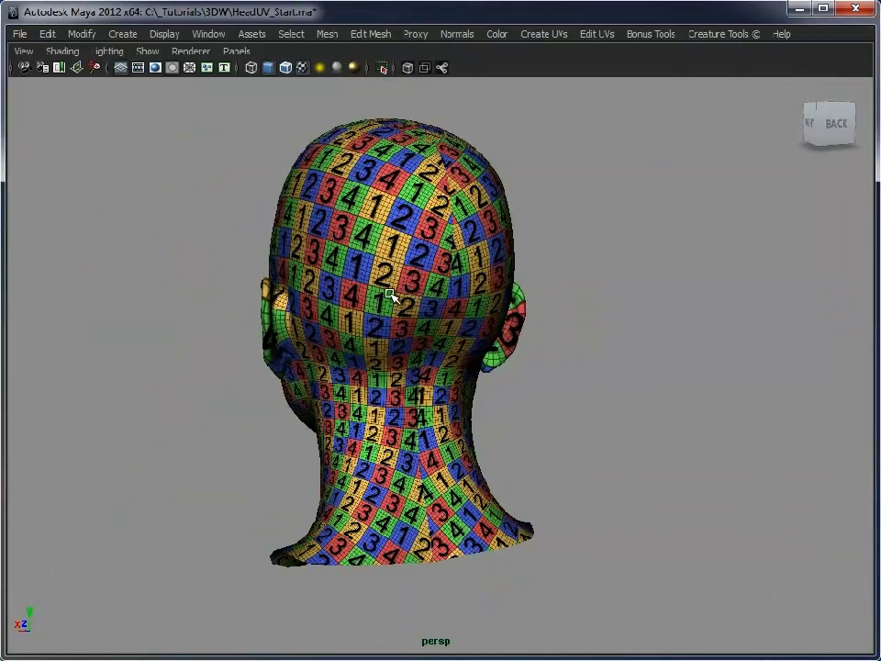
alt+drag(390, 293, 482, 365)
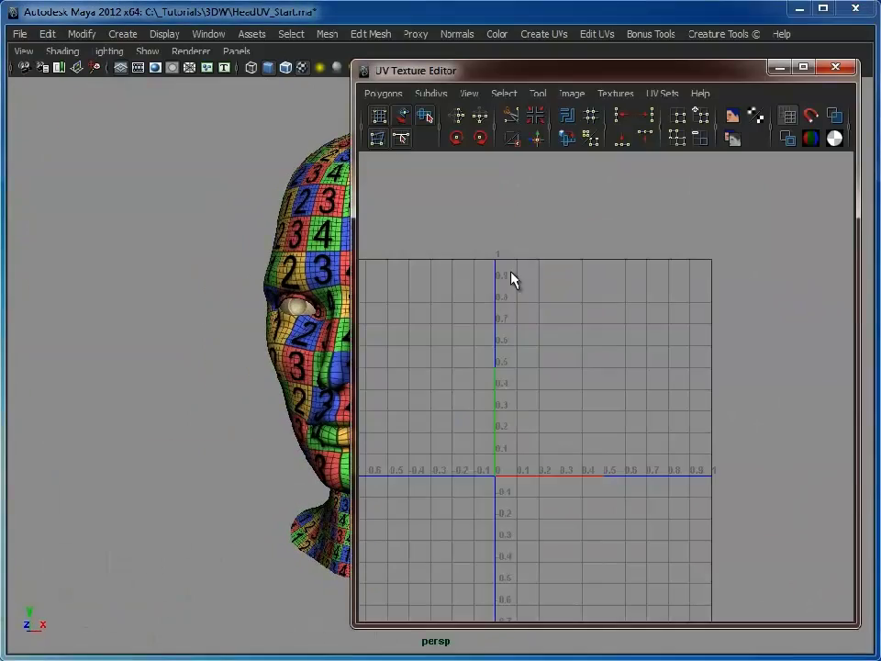
Reselect the head, shade its UVs in the UV Texture Editor and widen that window around the whole layout
click(317, 240)
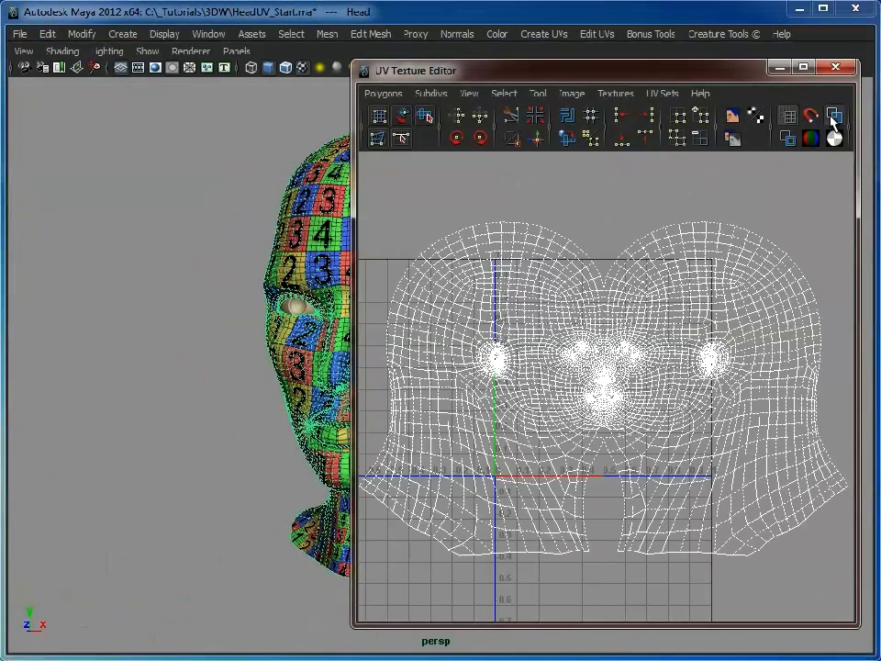
click(834, 117)
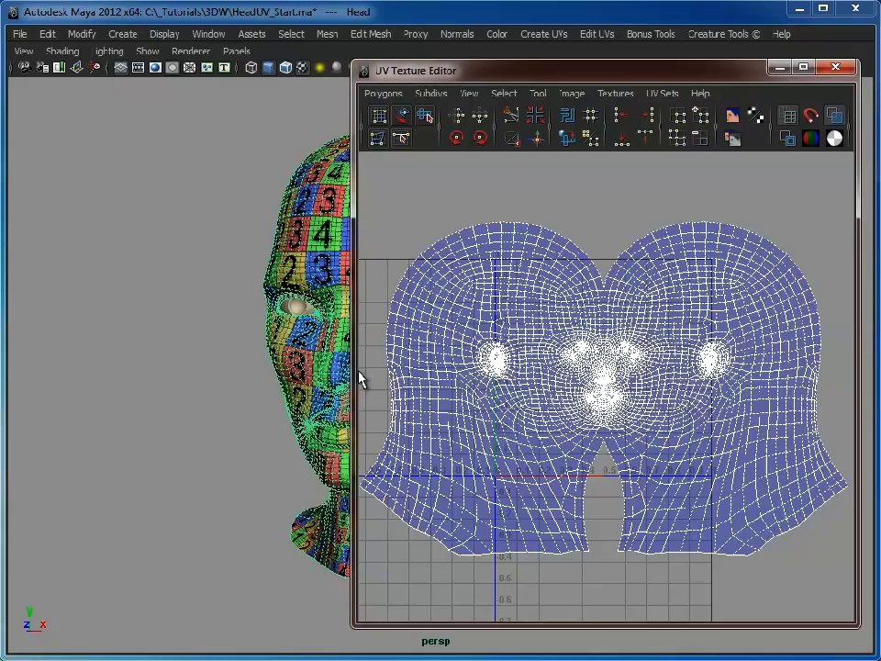
drag(353, 372, 138, 377)
alt+right_drag(611, 414, 529, 407)
alt+middle_drag(529, 408, 518, 375)
alt+right_drag(519, 374, 548, 372)
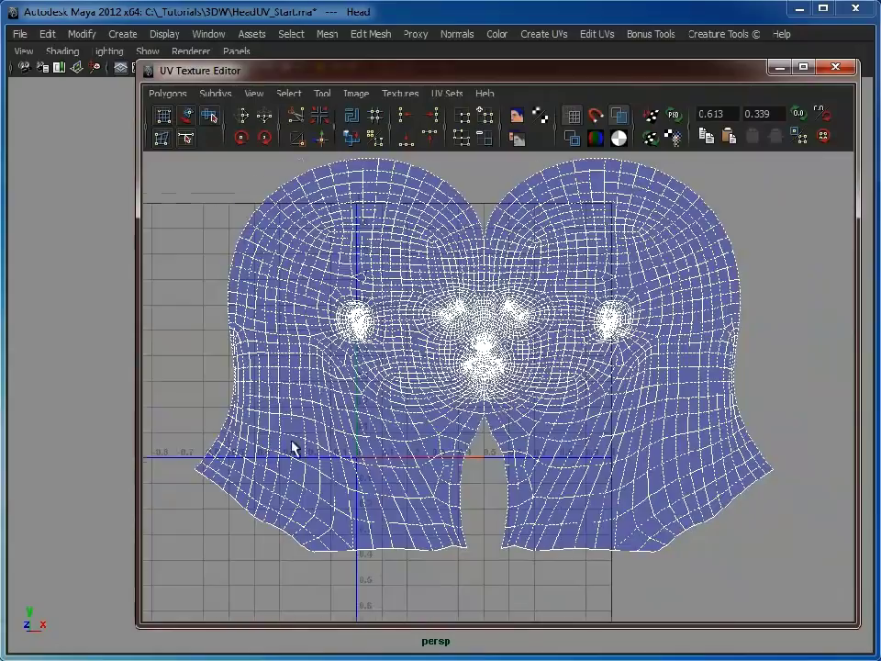
Examine the eye, nose and mouth areas of the shaded UV layout for overlaps and distortion
alt+right_drag(291, 449, 877, 429)
alt+middle_drag(288, 422, 297, 415)
alt+right_drag(297, 415, 244, 423)
alt+middle_drag(181, 422, 244, 496)
alt+middle_drag(485, 348, 463, 478)
alt+right_drag(464, 479, 589, 431)
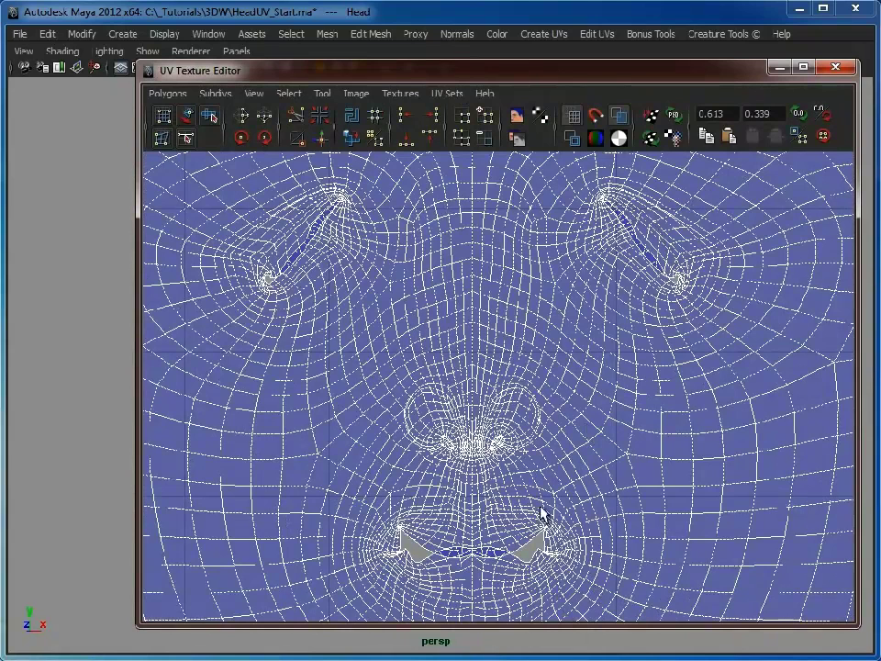
alt+middle_drag(415, 529, 410, 481)
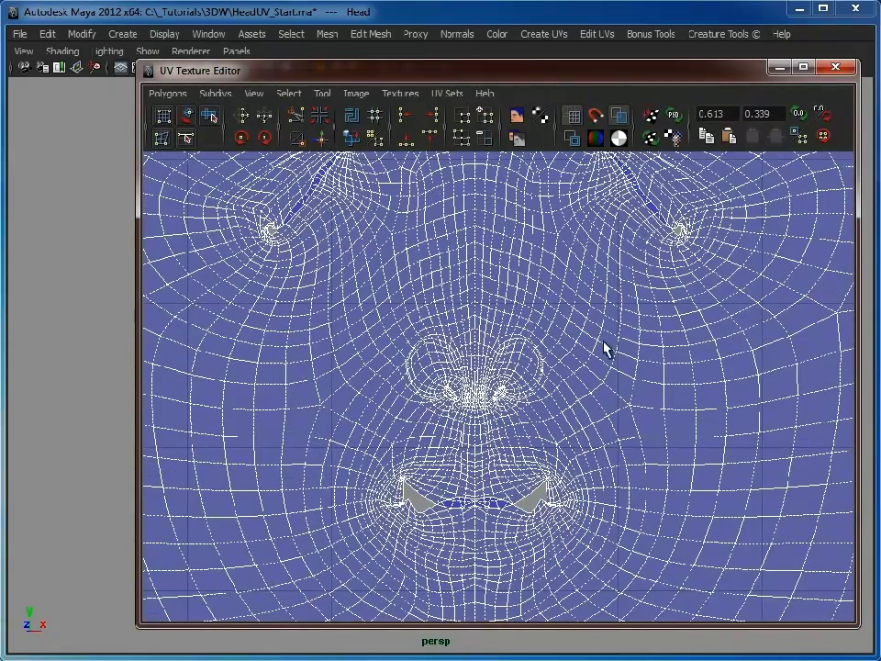
Turn off UV shading in the UV Texture Editor and minimise that window
click(619, 117)
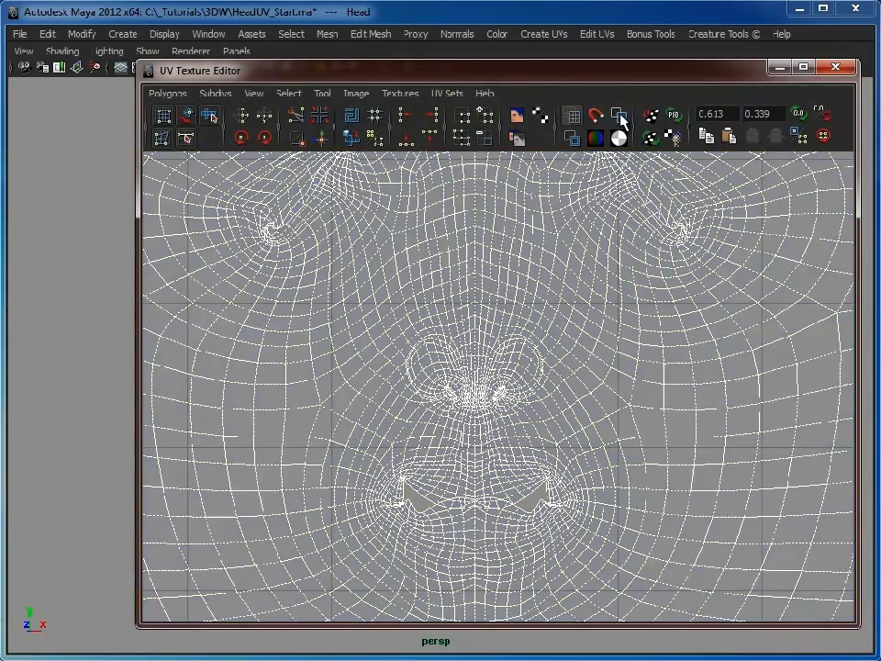
alt+right_drag(642, 451, 477, 419)
alt+middle_drag(477, 418, 472, 445)
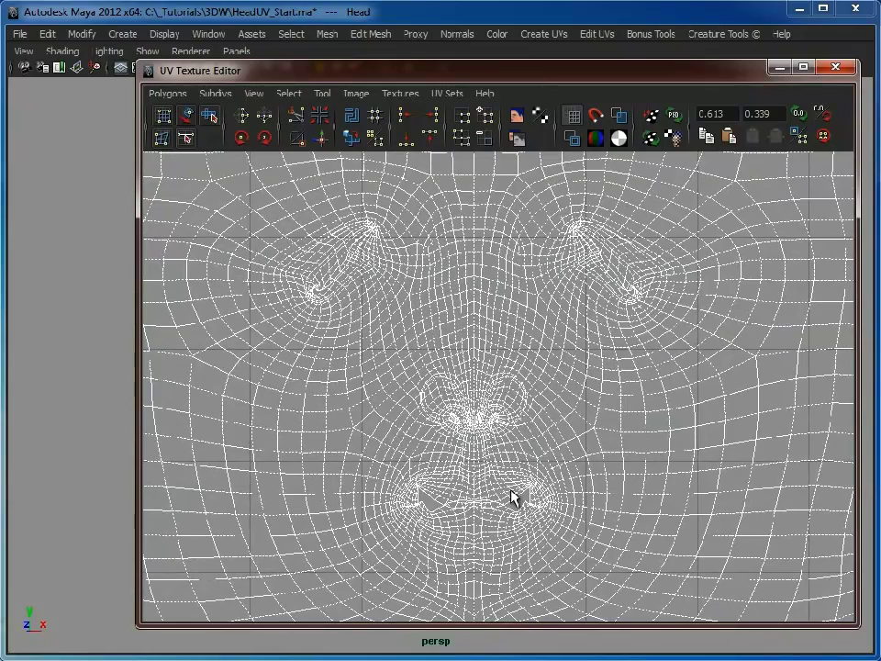
click(778, 69)
Hide the eyes and reselect the head
scroll(472, 394, up, 4)
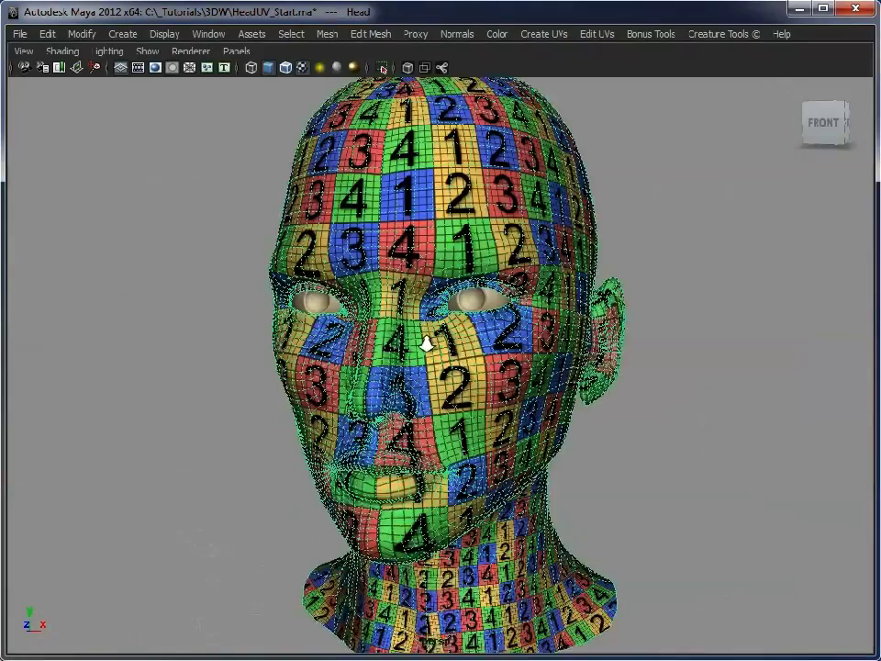
click(484, 289)
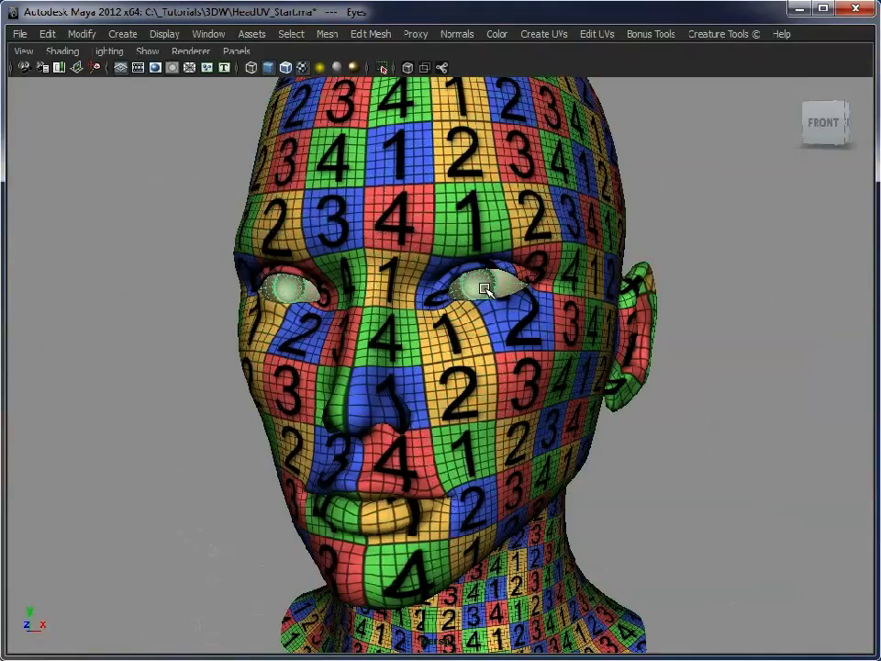
key(ctrl+h)
click(493, 361)
Select a border edge of one eye opening on the head and close the opening with Fill Hole
mouse_move(445, 324)
alt+mouse_down()
mouse_move(432, 350)
mouse_move(441, 321)
alt+mouse_up()
alt+right_drag(440, 321, 558, 299)
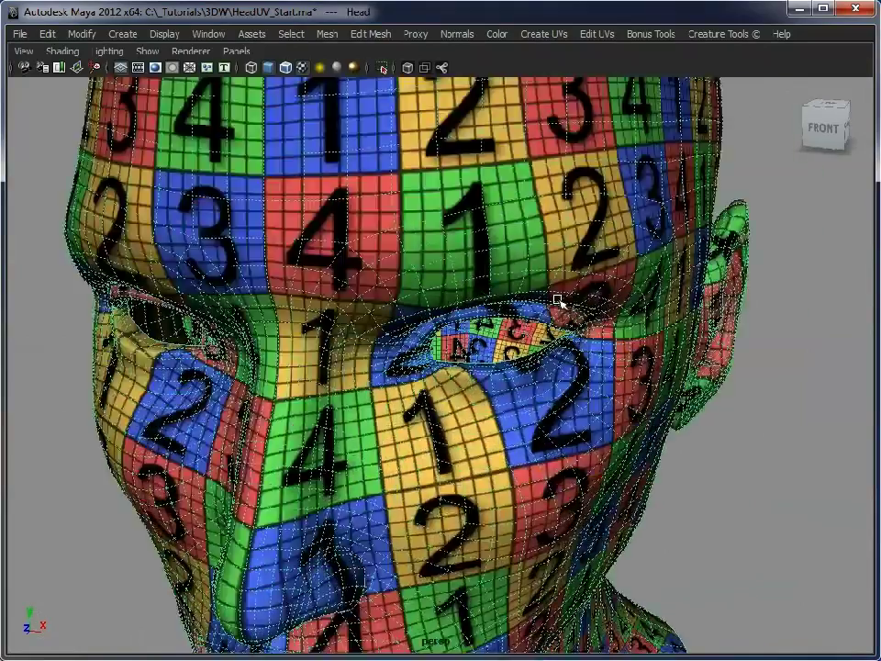
scroll(557, 300, up, 3)
right_drag(556, 427, 536, 367)
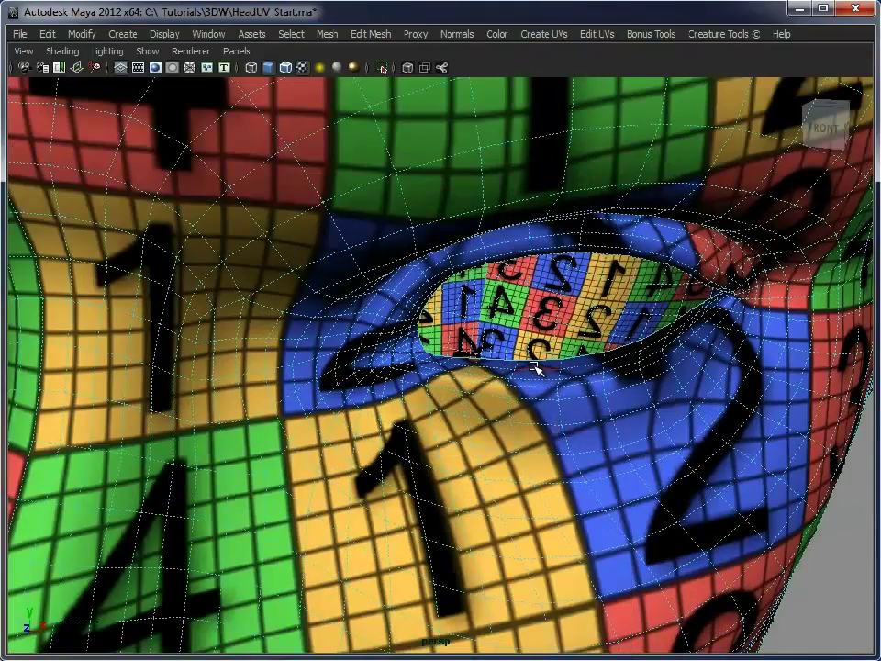
click(536, 364)
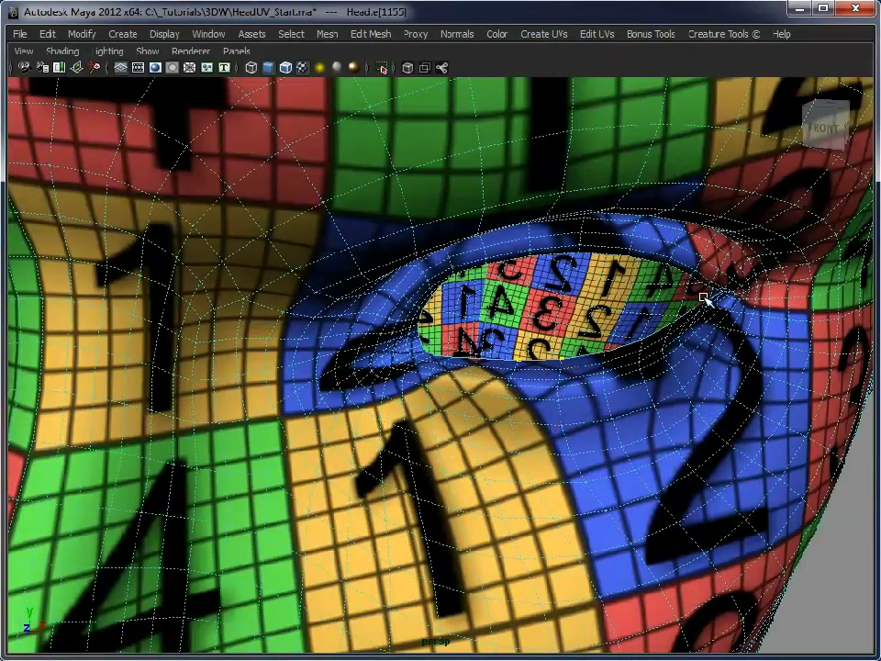
click(326, 37)
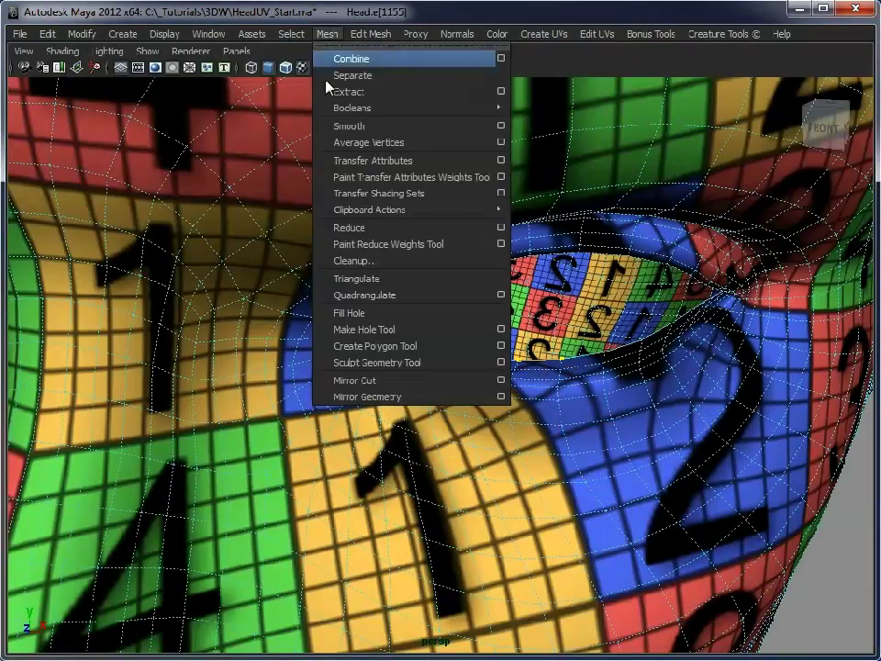
click(351, 313)
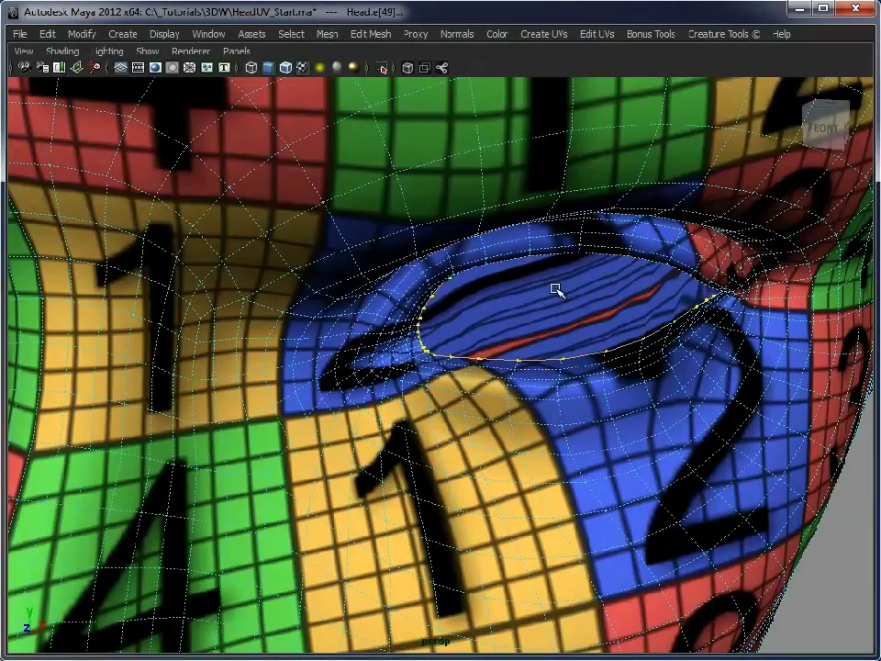
Select a border edge of the other eye opening and fill that hole too
alt+drag(556, 291, 341, 427)
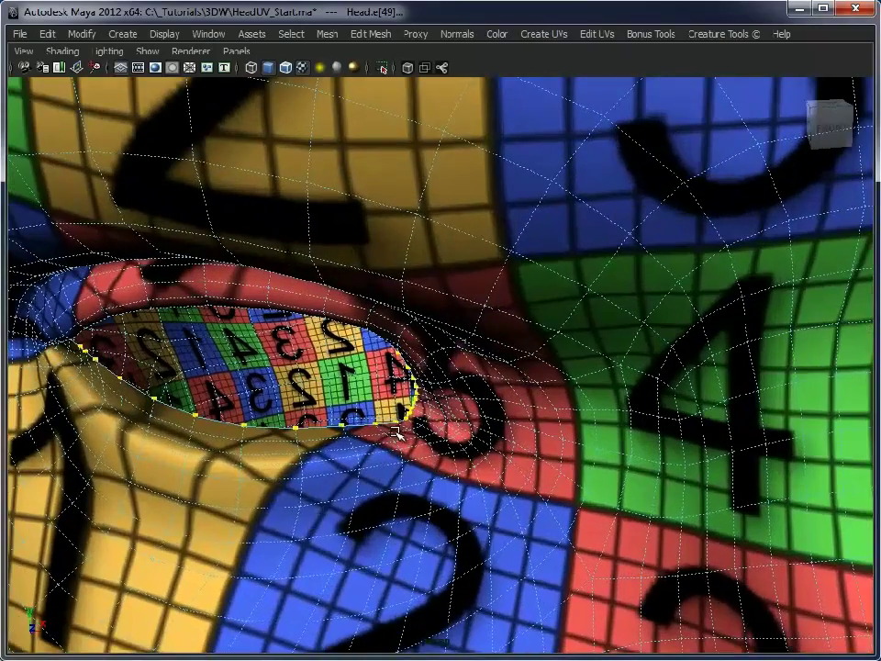
click(318, 425)
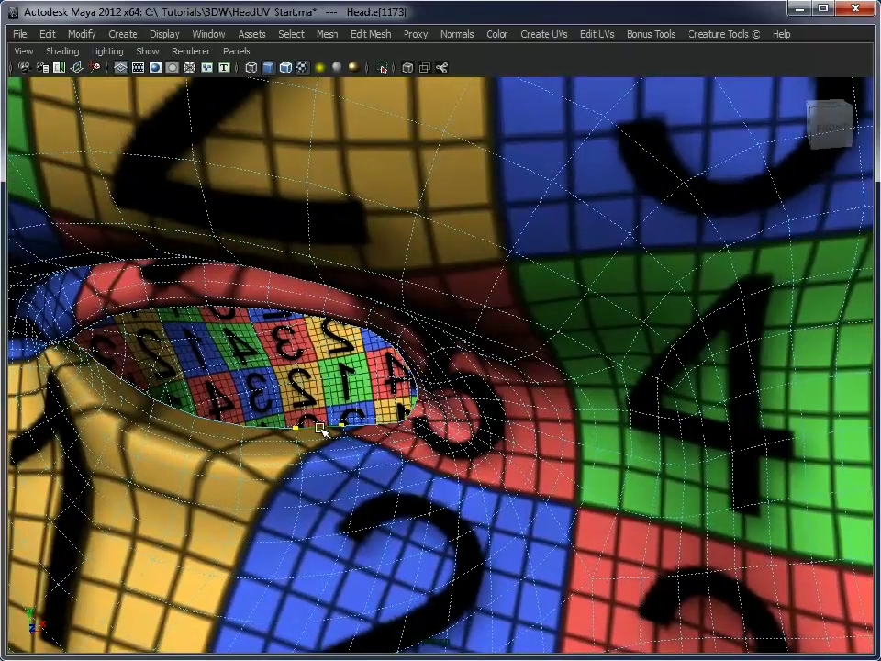
double_click(321, 428)
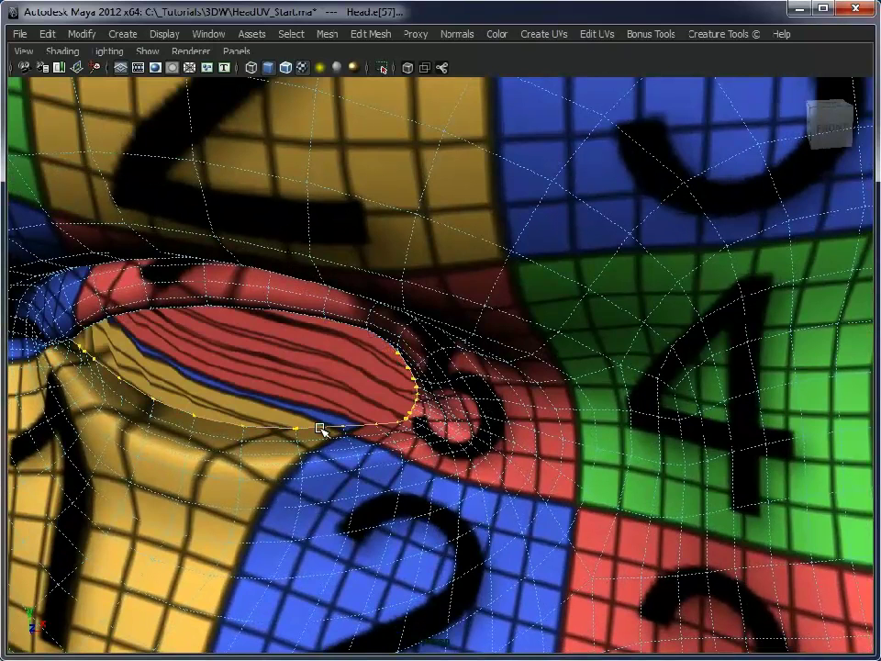
View the mouth from inside the head and turn off hardware texturing in the viewport
alt+right_drag(639, 508, 508, 486)
alt+drag(508, 486, 670, 472)
alt+middle_drag(670, 472, 429, 454)
alt+drag(429, 456, 271, 194)
click(77, 53)
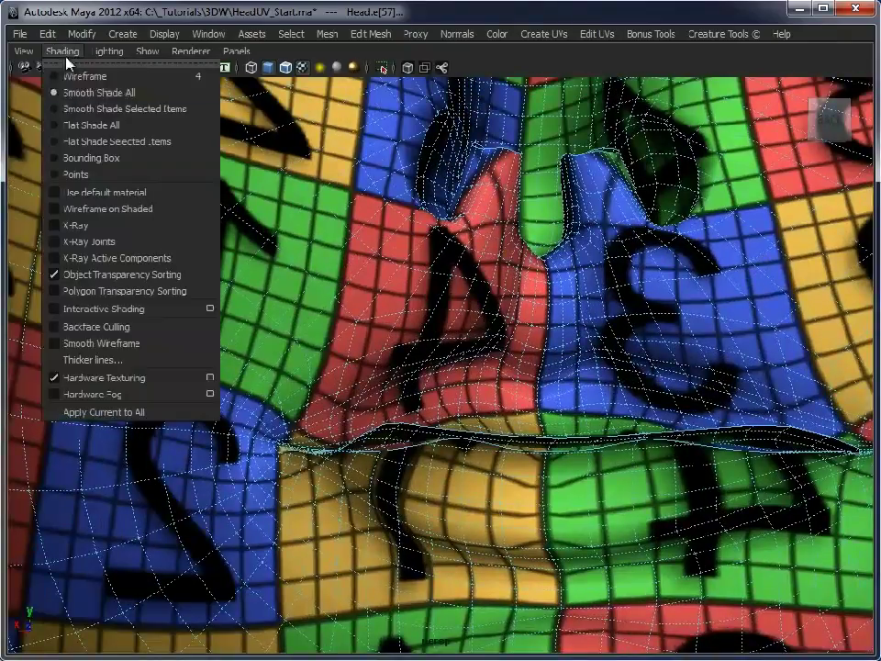
click(69, 377)
Select a border edge along the open lips inside the mouth and close the opening with Fill Hole
alt+middle_drag(560, 442, 536, 439)
alt+drag(535, 439, 501, 451)
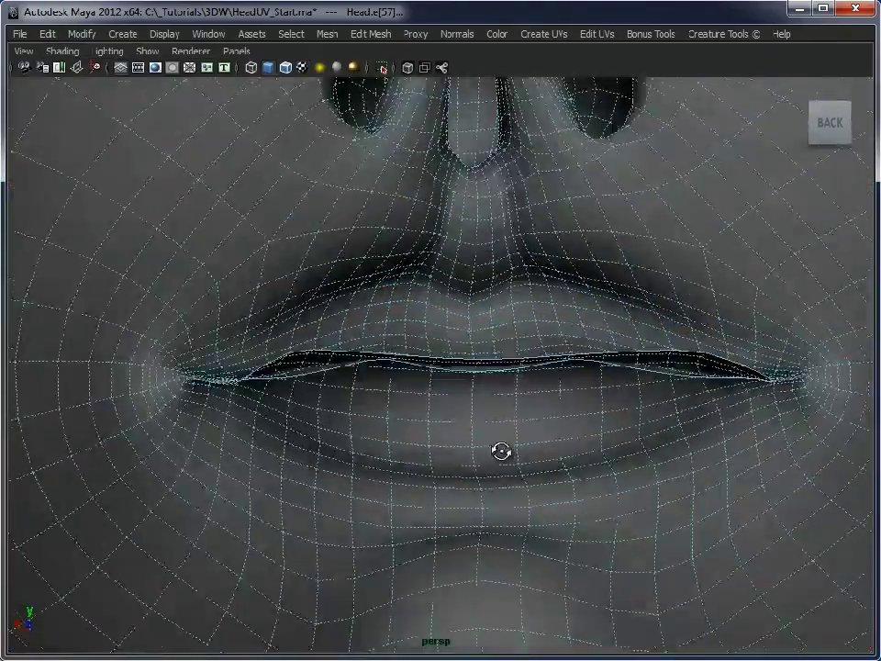
alt+middle_drag(502, 451, 425, 366)
alt+drag(425, 366, 453, 327)
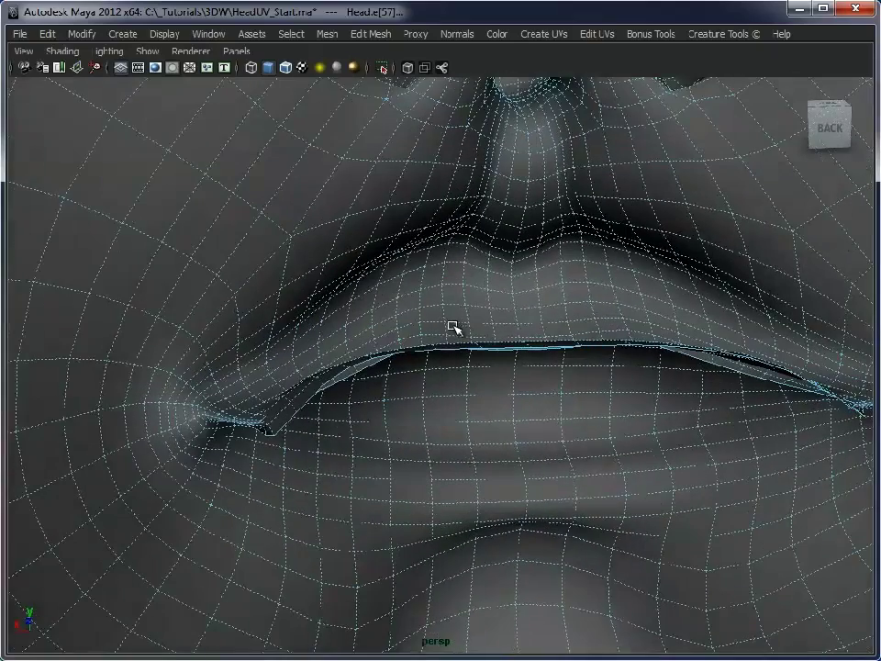
click(368, 372)
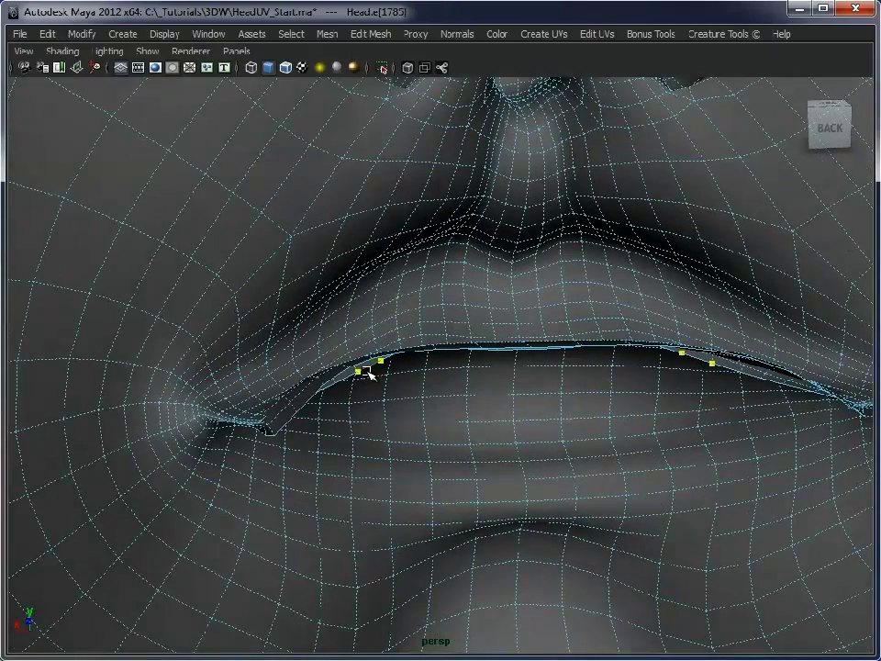
scroll(598, 421, down, 3)
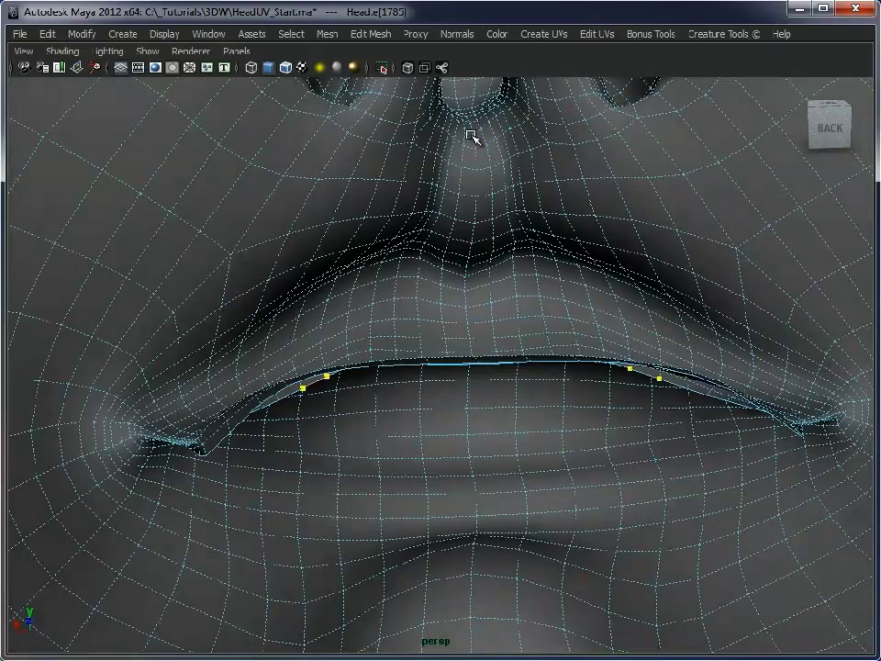
click(327, 34)
click(360, 313)
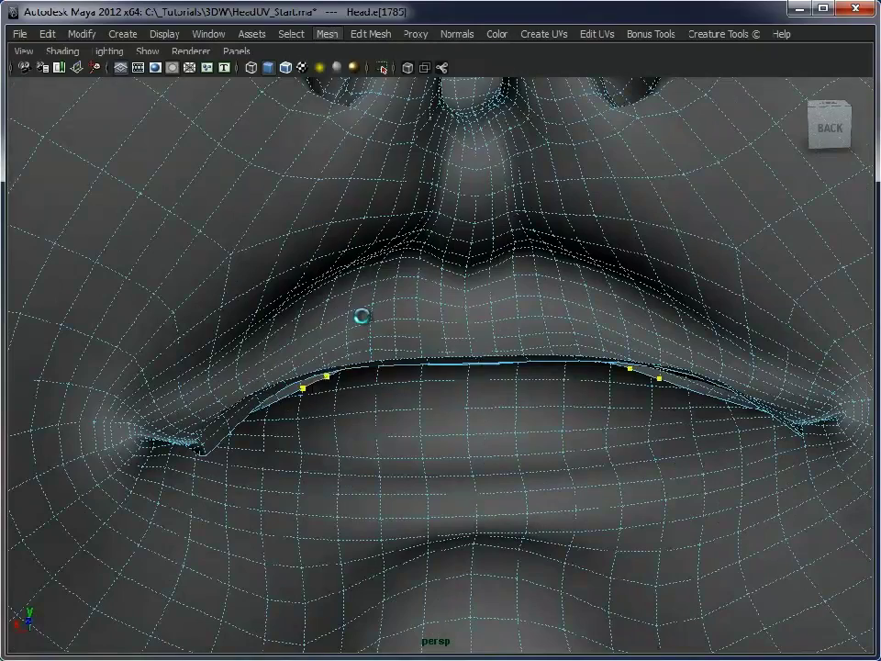
Fill the open inner ends of both nostrils from inside the head
alt+middle_drag(542, 271, 539, 343)
alt+drag(539, 343, 552, 374)
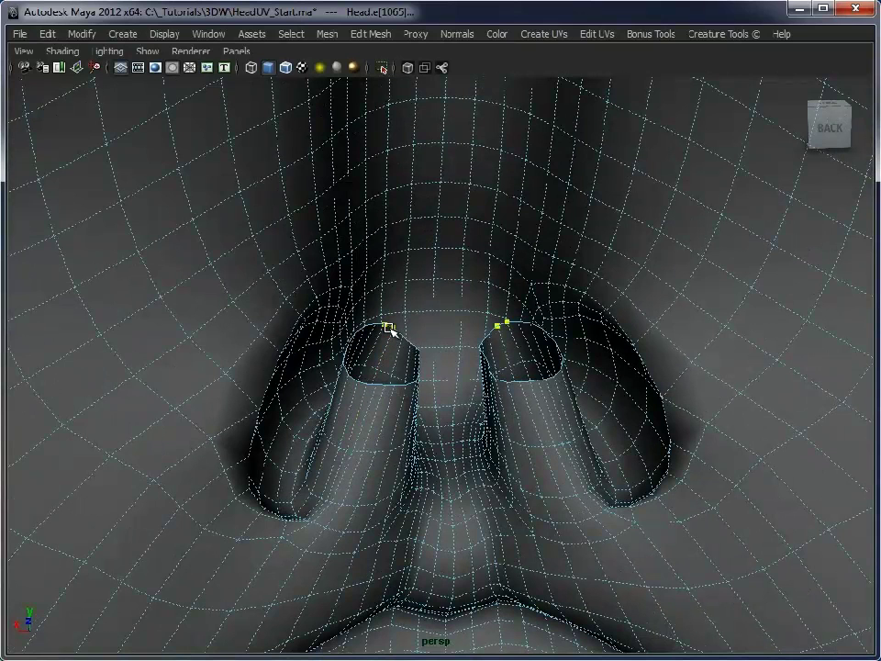
key(g)
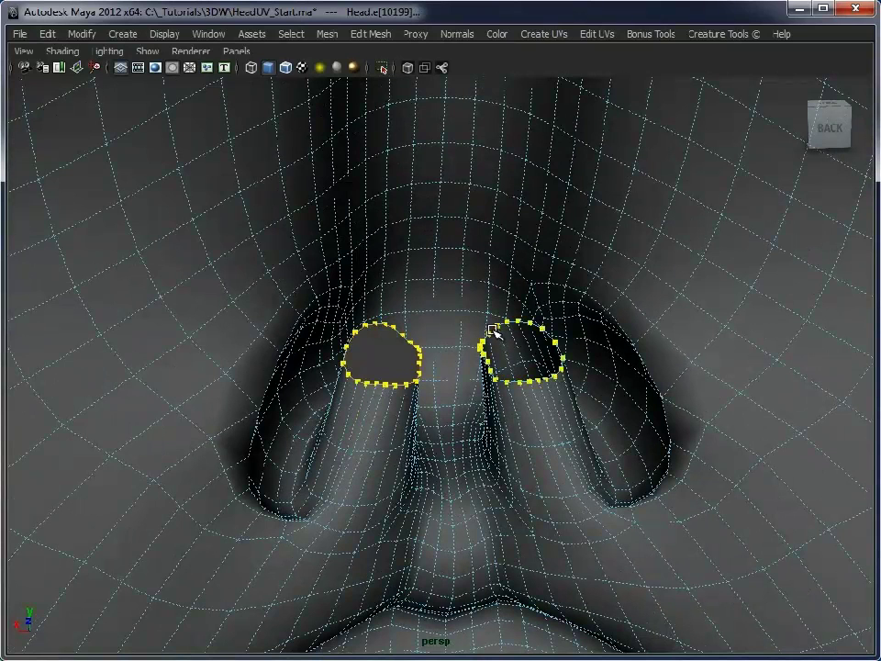
click(493, 329)
key(g)
key(a)
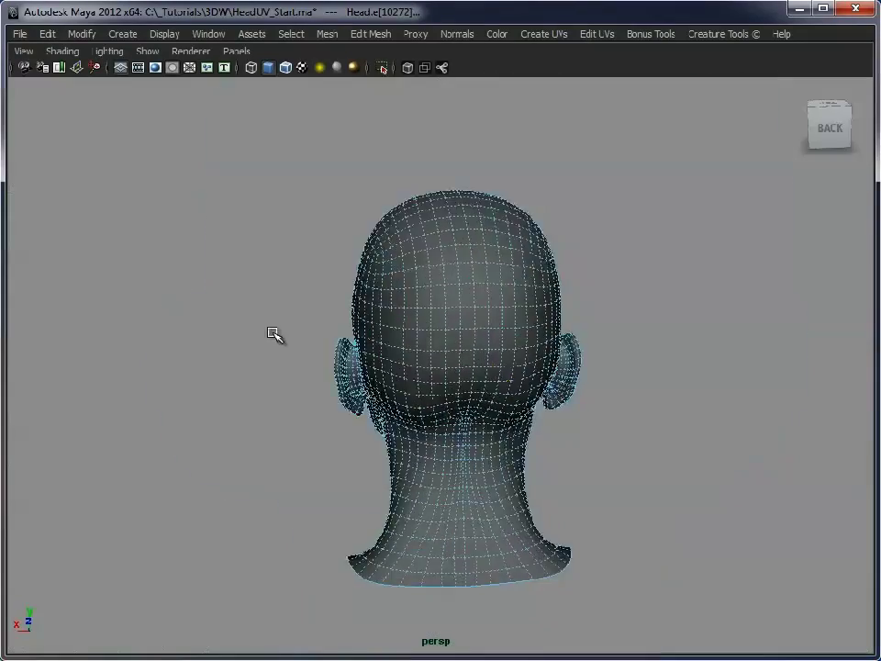
Return to object mode, reselect the head and bring back the UV Texture Editor
alt+drag(274, 335, 274, 301)
alt+right_drag(273, 301, 522, 334)
alt+drag(521, 334, 468, 342)
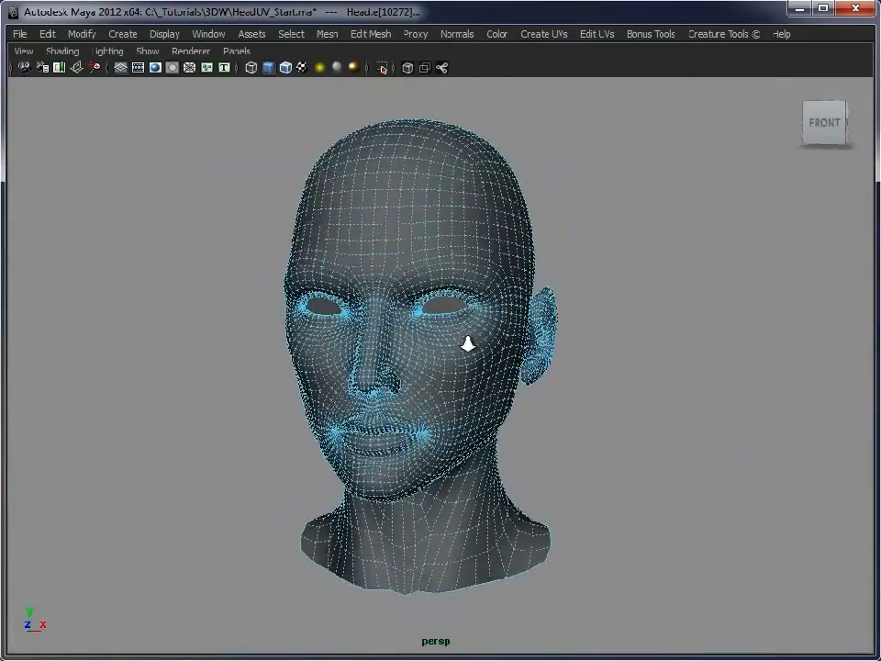
alt+right_drag(469, 343, 531, 346)
right_drag(415, 219, 631, 184)
click(456, 217)
alt+right_drag(308, 313, 416, 337)
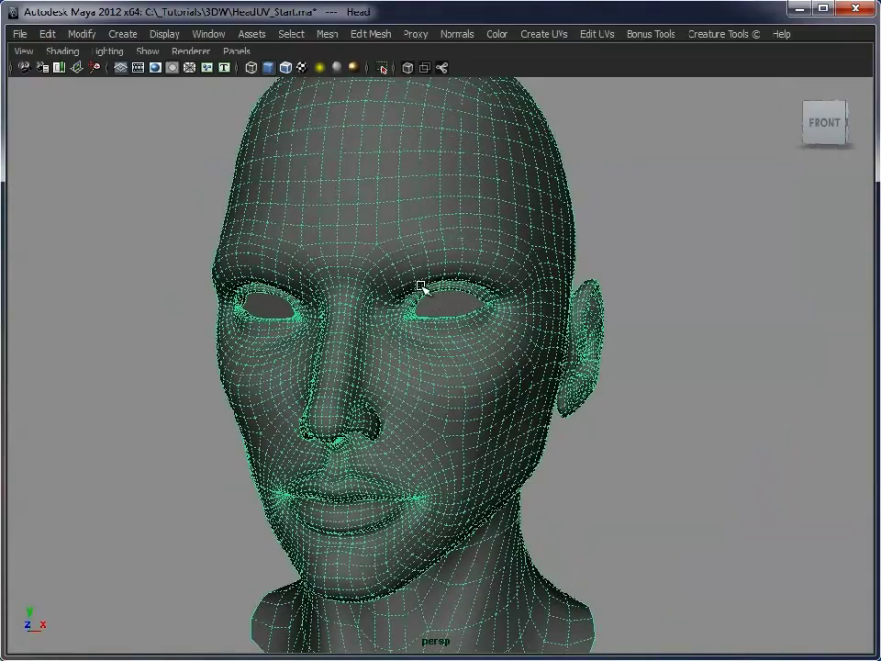
scroll(546, 430, down, 3)
alt+drag(546, 431, 310, 451)
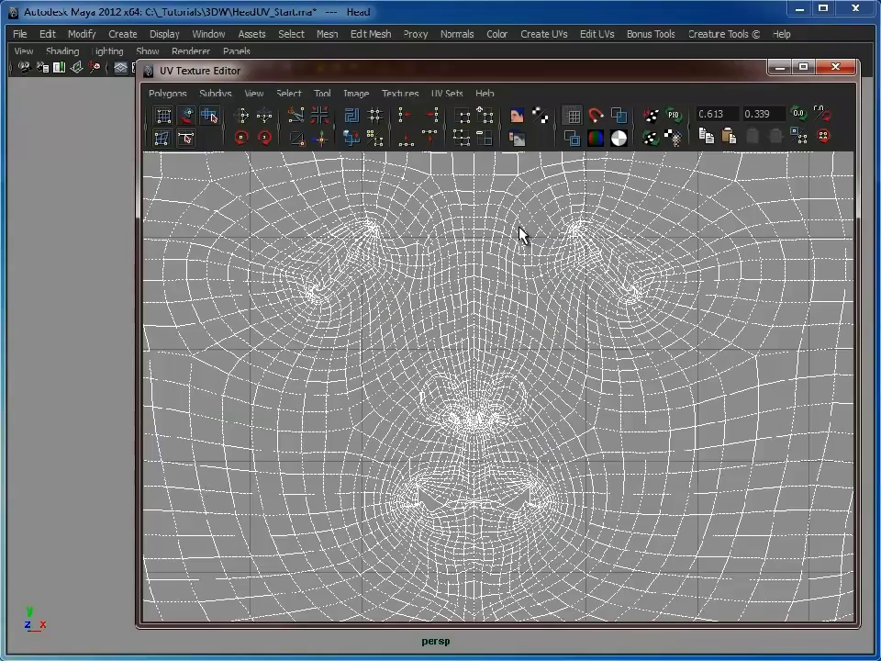
Select all the UVs of the head layout and open the Unfold UVs options
alt+right_drag(596, 361, 261, 362)
alt+middle_drag(457, 353, 471, 317)
alt+right_drag(472, 317, 410, 324)
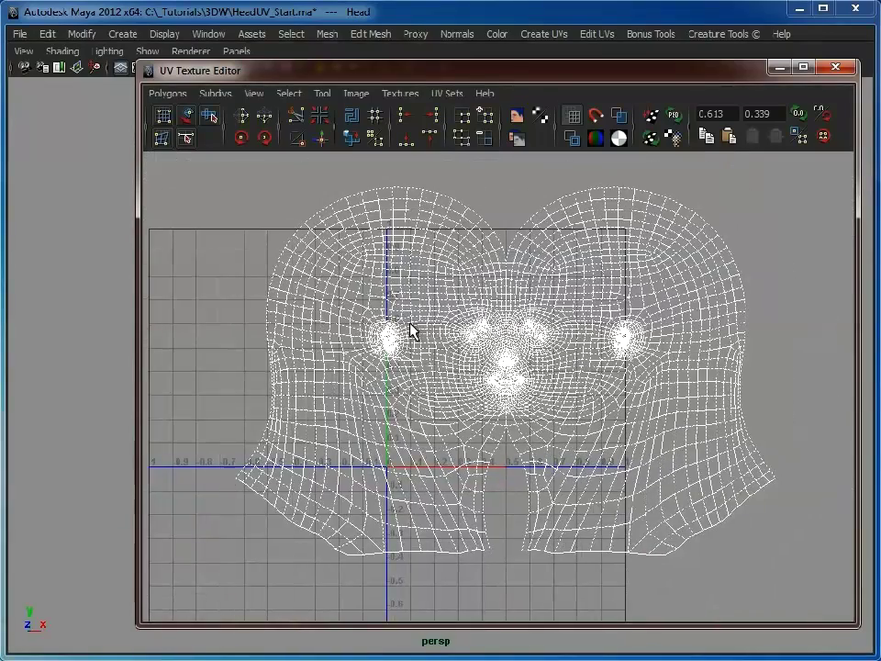
right_drag(399, 268, 463, 269)
drag(362, 326, 809, 582)
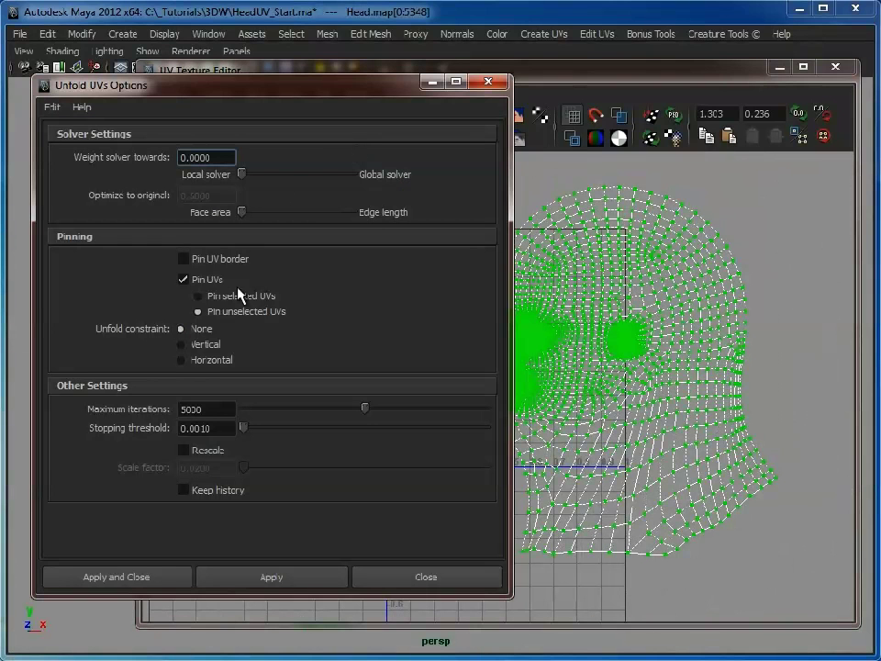
Unfold the selected UVs with Pin UV border enabled, and minimise the options window
click(218, 261)
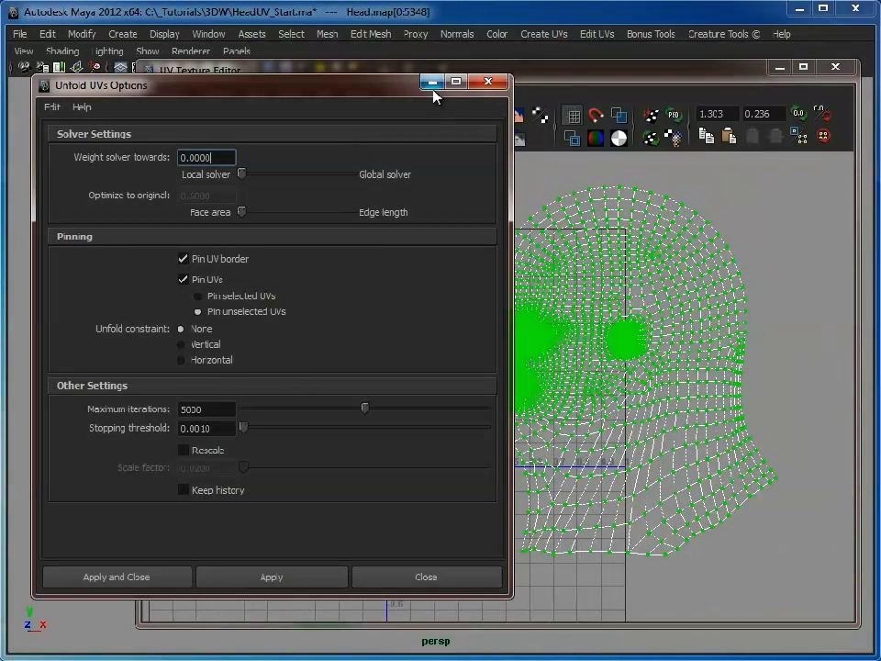
alt+middle_drag(627, 415, 717, 417)
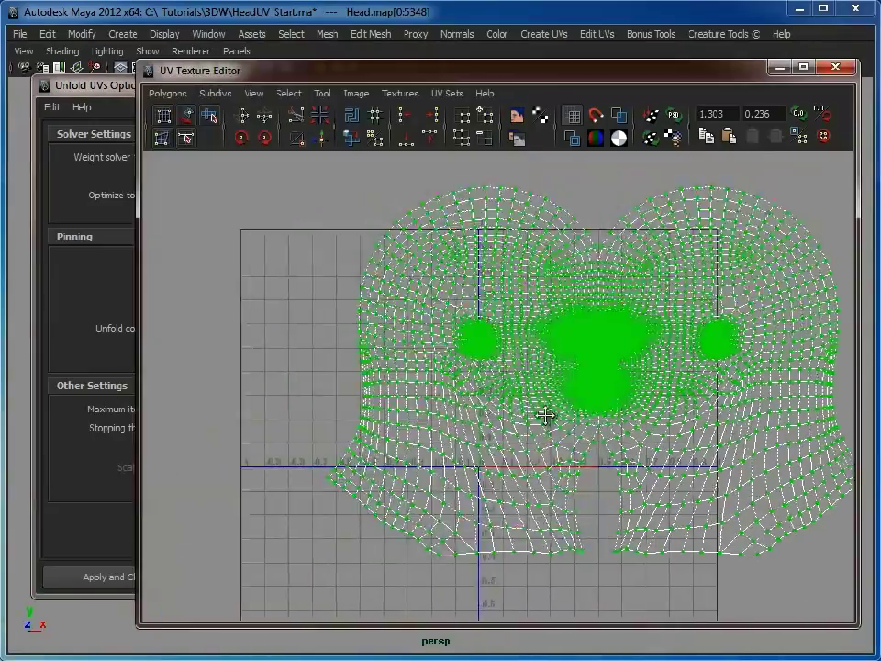
alt+right_drag(549, 417, 708, 417)
alt+middle_drag(708, 417, 635, 460)
alt+right_drag(636, 459, 879, 461)
alt+middle_drag(776, 453, 658, 427)
alt+right_drag(597, 426, 657, 425)
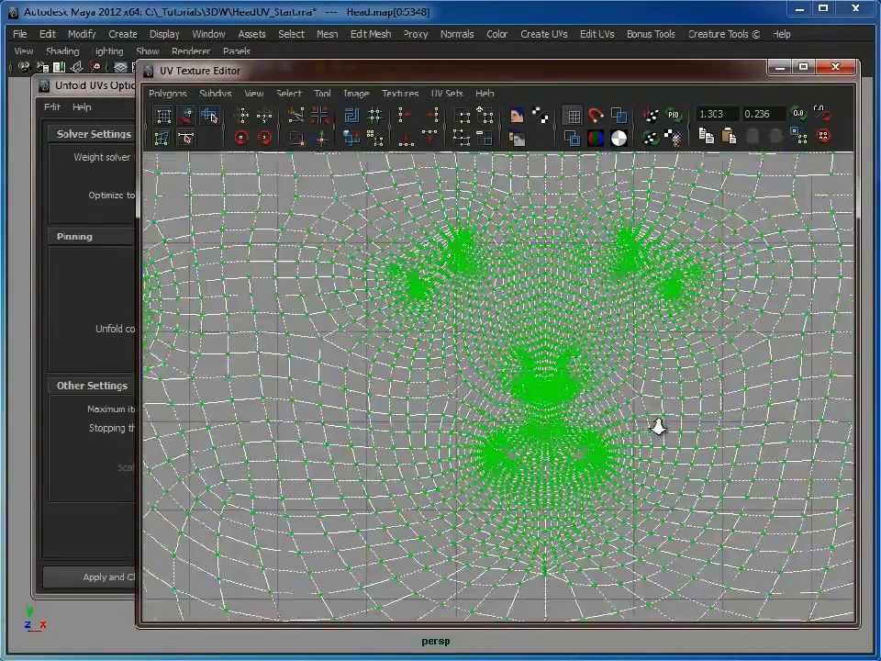
alt+middle_drag(658, 425, 641, 444)
alt+right_drag(642, 444, 675, 445)
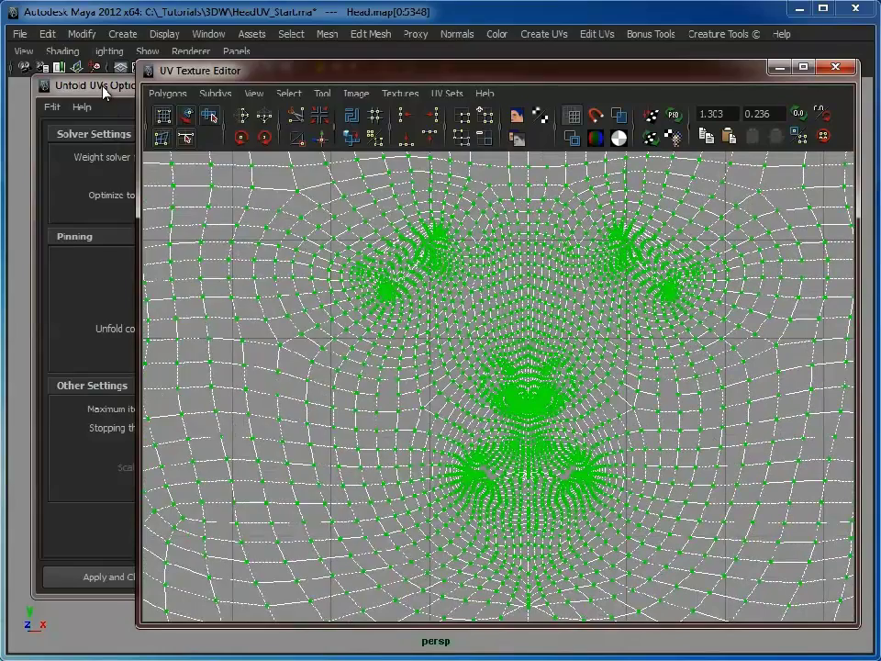
drag(107, 89, 0, 51)
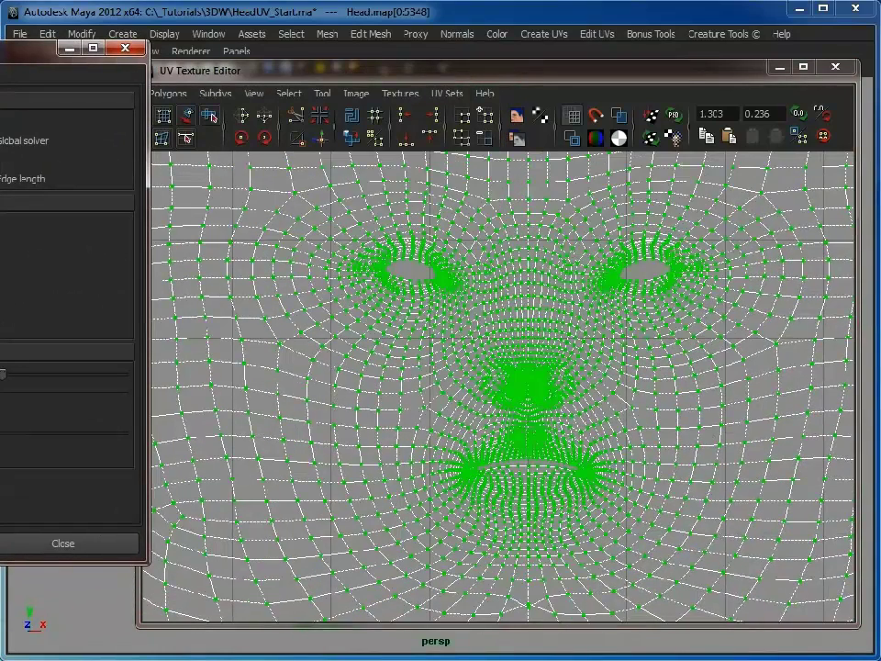
click(68, 48)
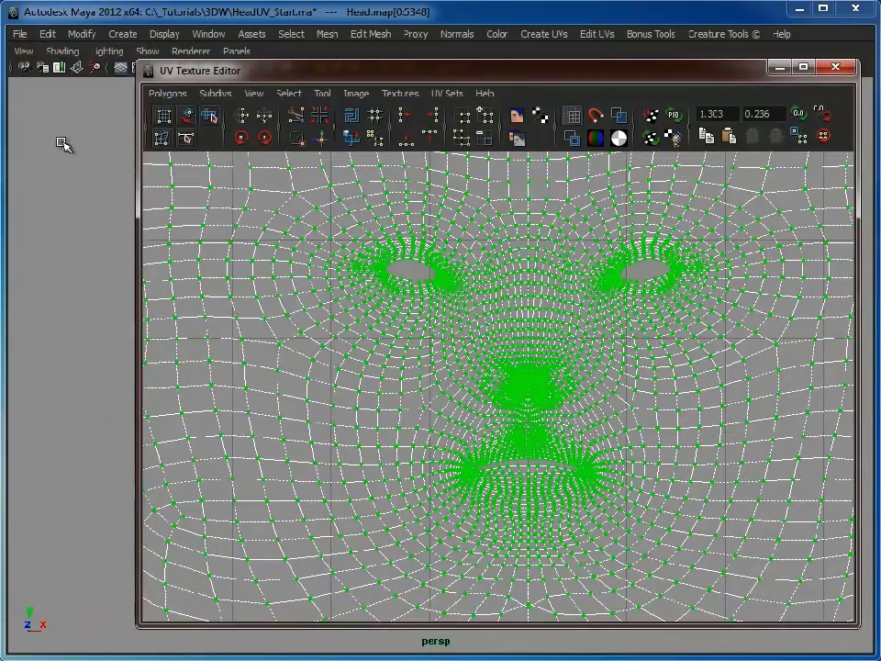
Examine the unfolded eye, nose and mouth areas in the UV layout
alt+right_drag(372, 345, 594, 356)
alt+middle_drag(594, 357, 579, 386)
alt+right_drag(578, 385, 697, 309)
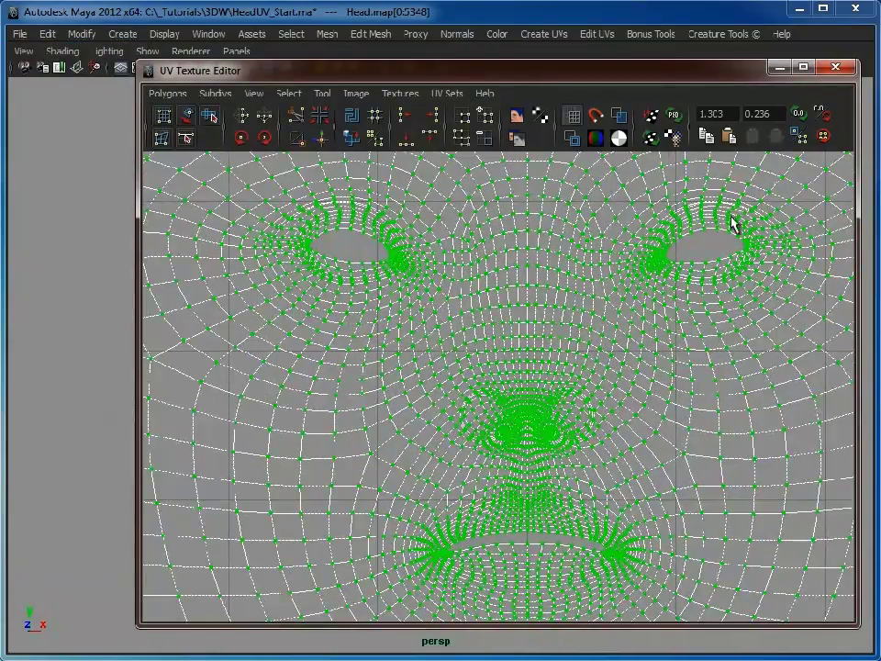
Inspect the UV density around the nostrils and upper lip close up, and back out to the whole face
alt+middle_drag(480, 525, 466, 351)
alt+right_drag(466, 351, 751, 374)
alt+middle_drag(523, 246, 504, 408)
alt+right_drag(504, 408, 594, 318)
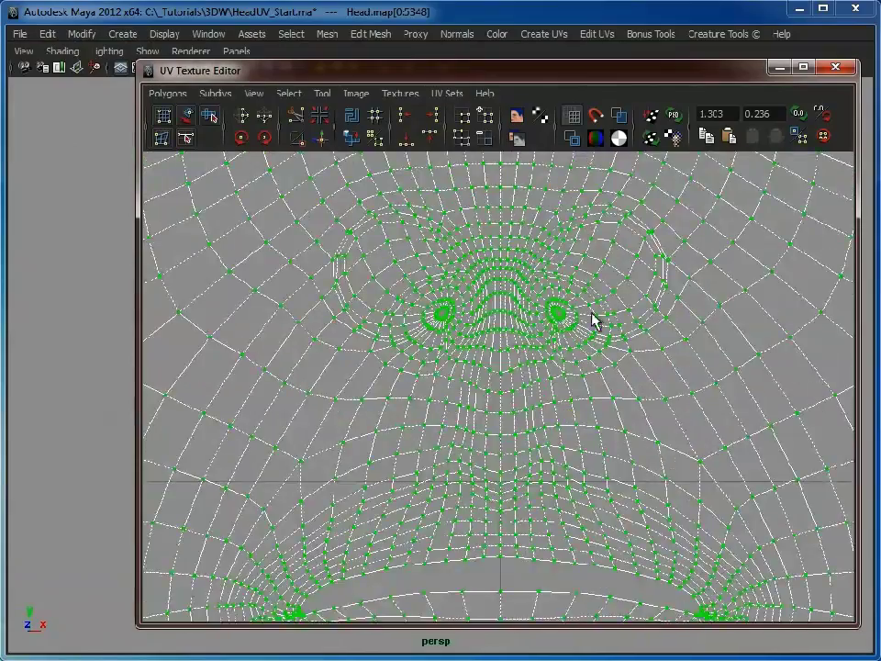
alt+right_drag(663, 450, 550, 407)
alt+middle_drag(550, 408, 549, 449)
alt+right_drag(549, 449, 484, 386)
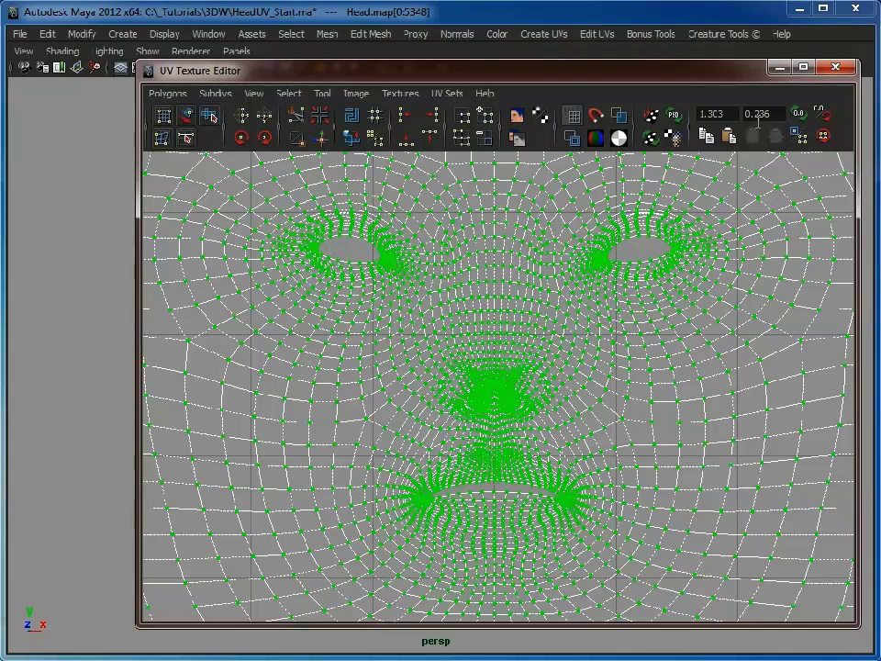
Minimise the UV Texture Editor, and return the head to object mode with nothing selected
click(779, 68)
right_click(332, 229)
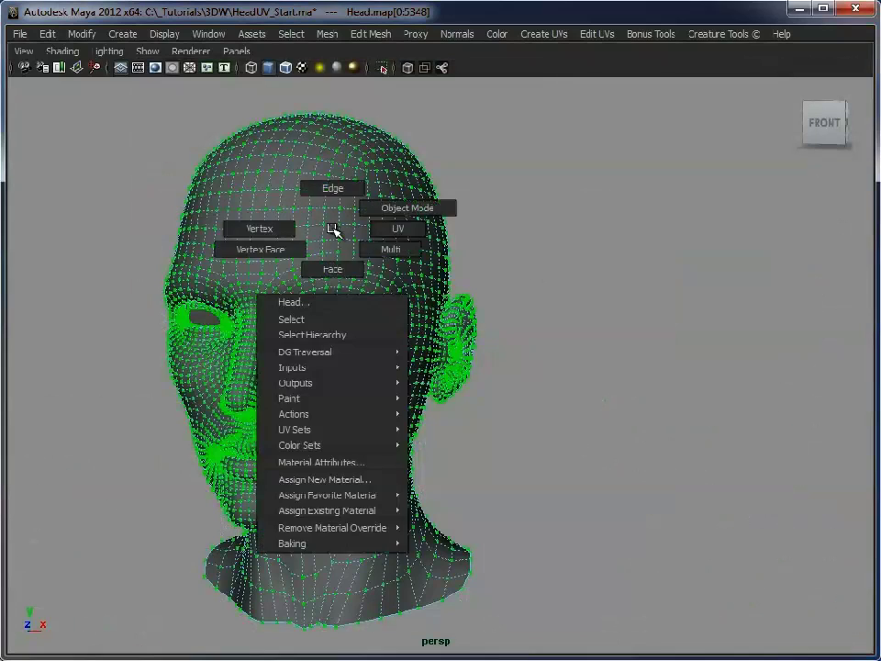
right_drag(332, 229, 407, 208)
click(535, 200)
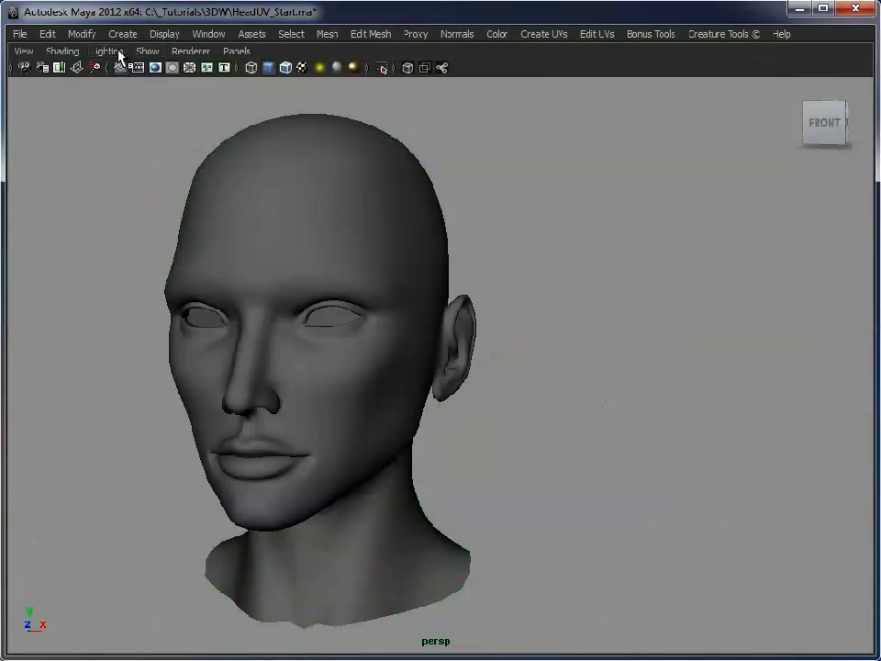
Turn on Hardware Texturing for the perspective view
click(147, 51)
mouse_move(63, 52)
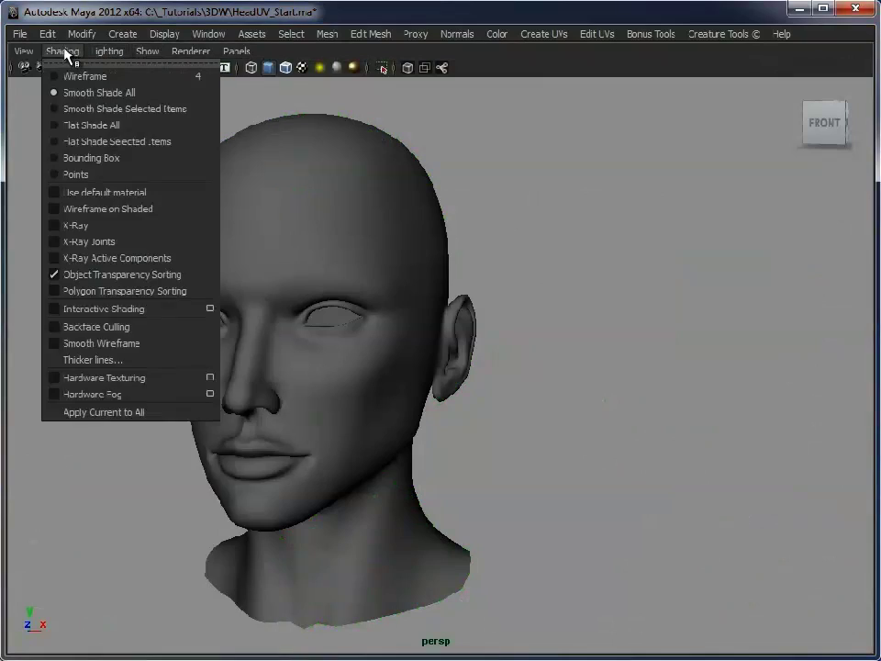
click(122, 386)
Select the head and inspect the numbered checker texture on the face, close up and as a whole
mouse_move(124, 377)
alt+mouse_down()
mouse_move(410, 442)
mouse_move(339, 423)
mouse_move(569, 392)
mouse_move(370, 399)
mouse_move(499, 423)
mouse_move(285, 424)
mouse_move(456, 423)
mouse_move(399, 417)
alt+mouse_up()
alt+right_drag(399, 417, 638, 392)
click(354, 229)
alt+middle_drag(253, 271, 303, 331)
alt+right_drag(303, 331, 402, 275)
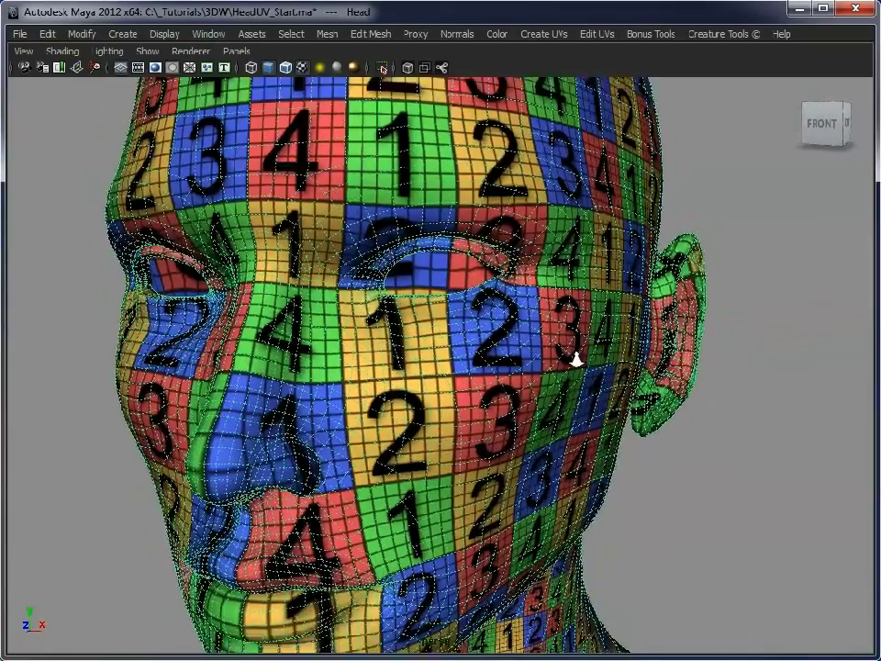
alt+right_drag(575, 358, 390, 347)
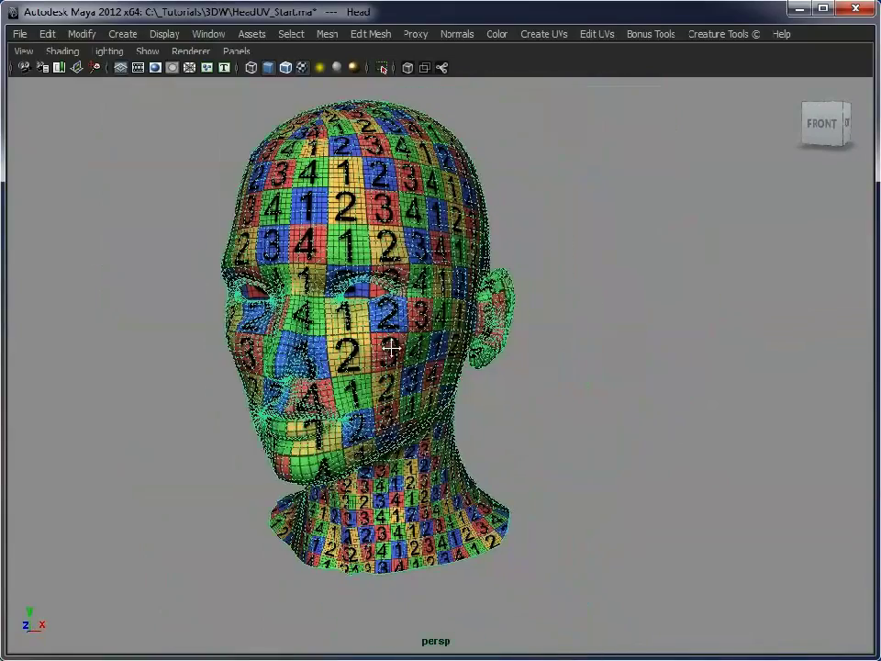
Restore the UV Texture Editor, narrow it to uncover the model, and reselect the head
click(597, 415)
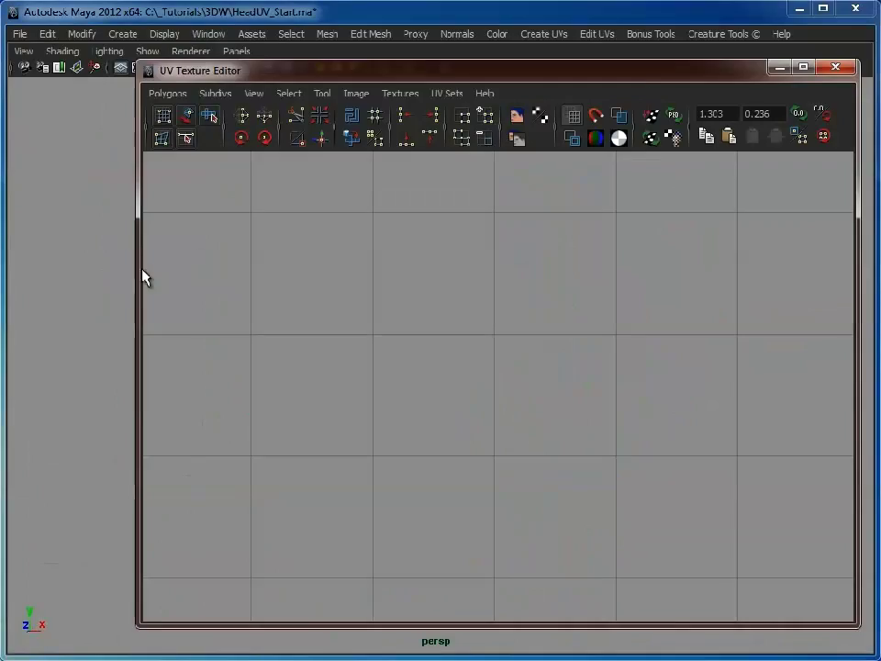
drag(141, 275, 309, 266)
click(265, 251)
alt+middle_drag(237, 321, 104, 303)
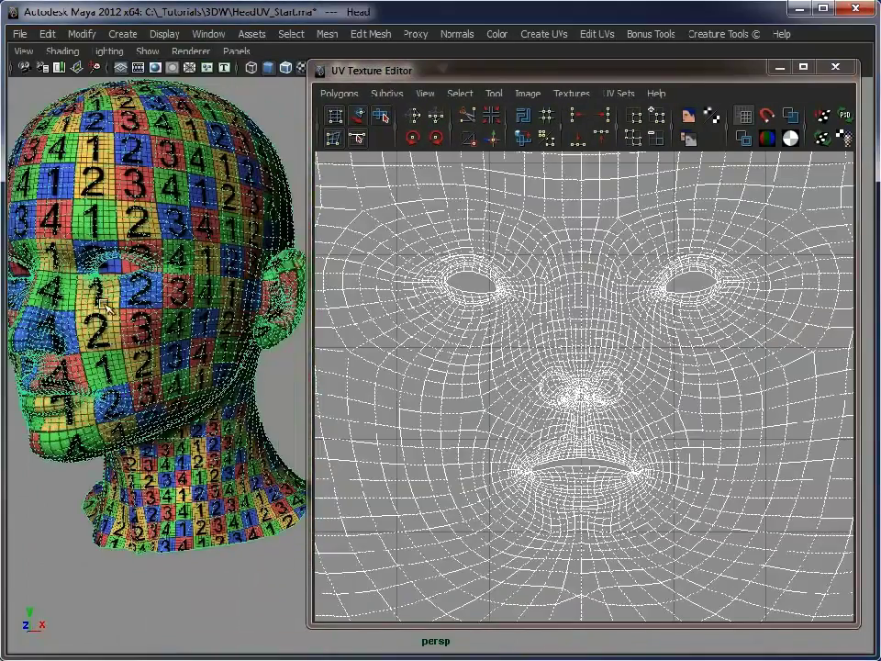
Frame the complete head UV layout and narrow the UV Texture Editor further to fit beside the model
alt+right_drag(629, 353, 229, 358)
alt+middle_drag(485, 399, 488, 331)
alt+right_drag(513, 325, 538, 341)
alt+middle_drag(538, 342, 540, 368)
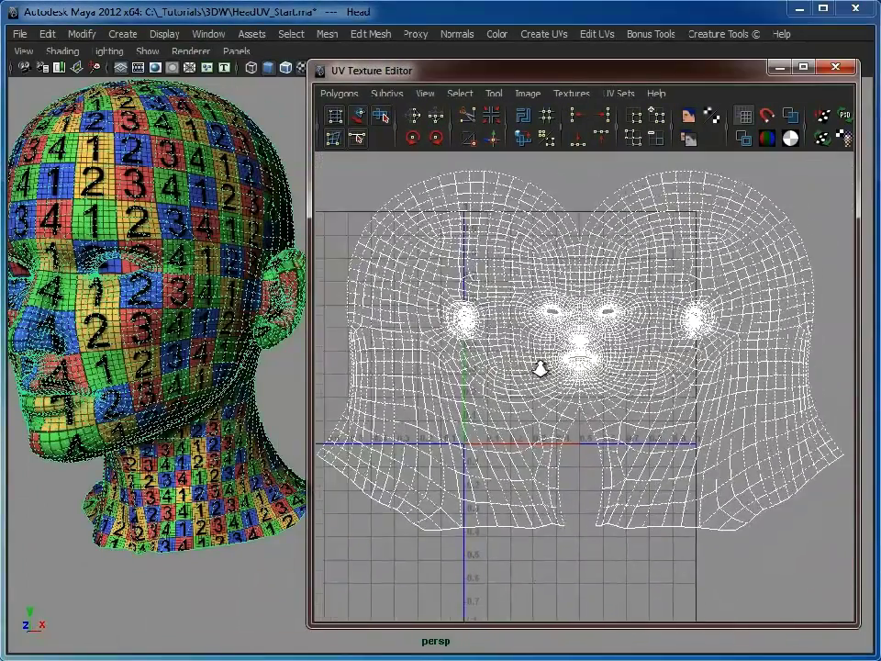
scroll(540, 368, down, 1)
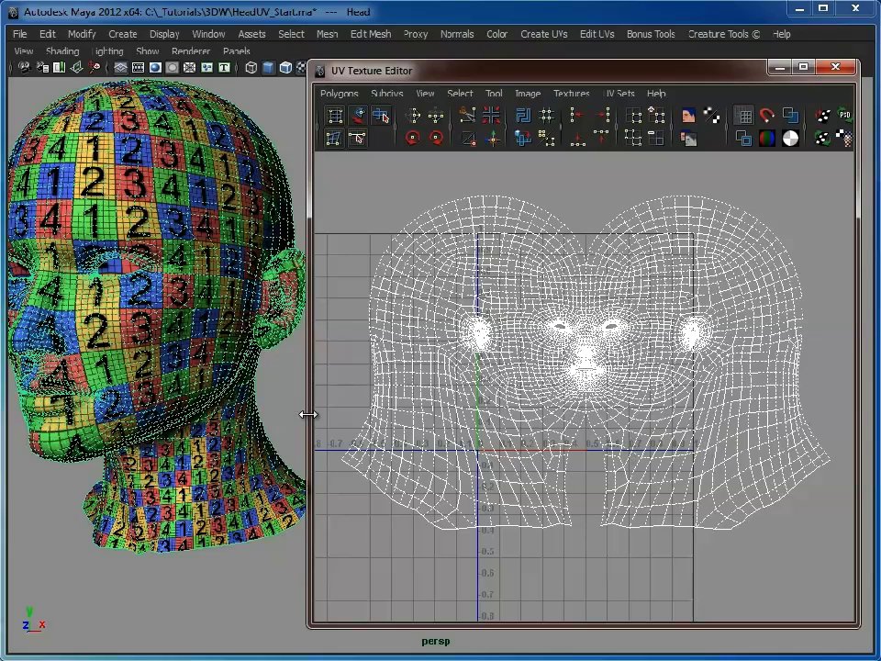
drag(306, 415, 407, 412)
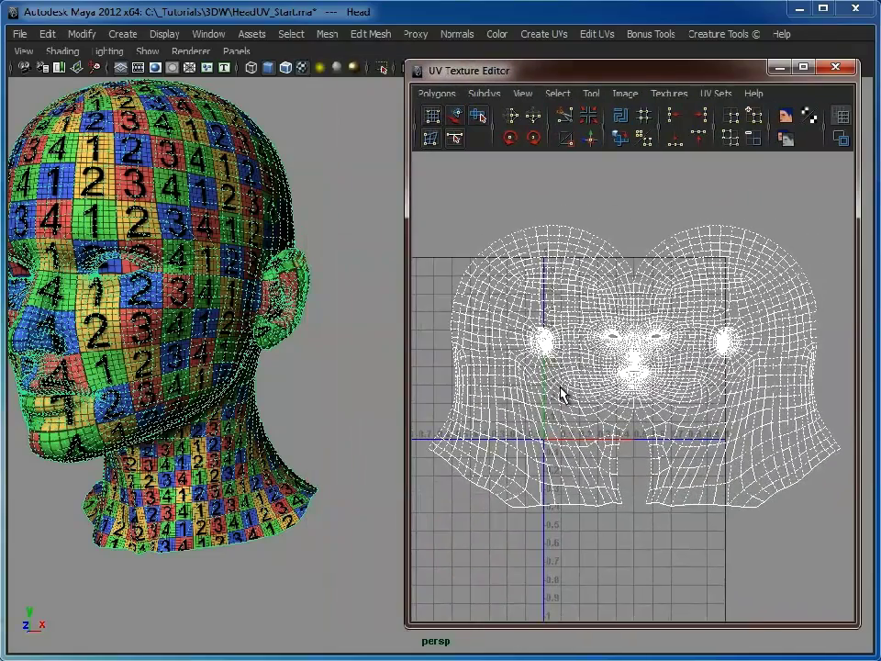
Compare the checker texture's scale on the neck with its scale on the face and forehead
alt+drag(236, 363, 247, 156)
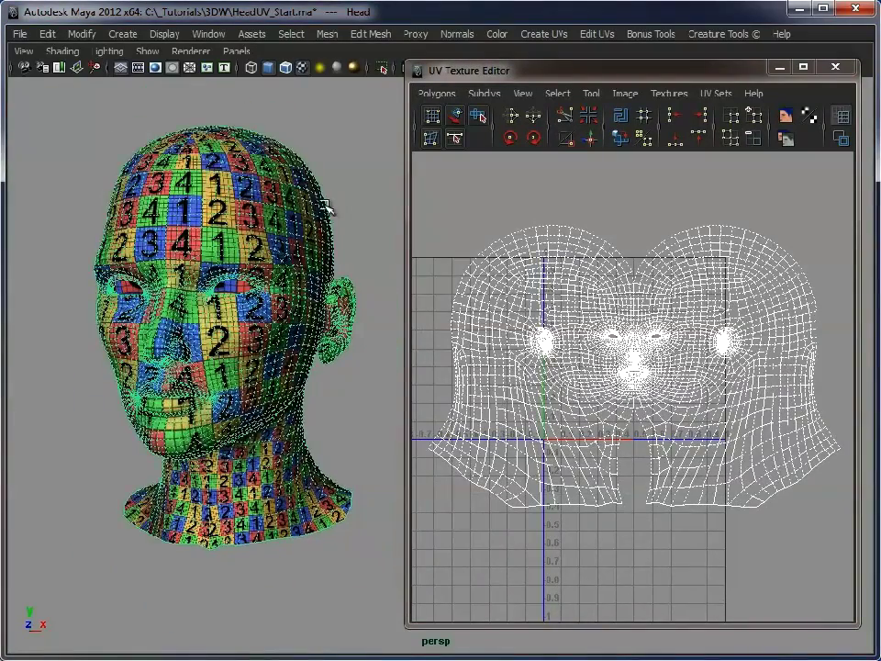
click(361, 200)
click(299, 204)
alt+middle_drag(209, 578, 217, 466)
alt+right_drag(216, 465, 350, 449)
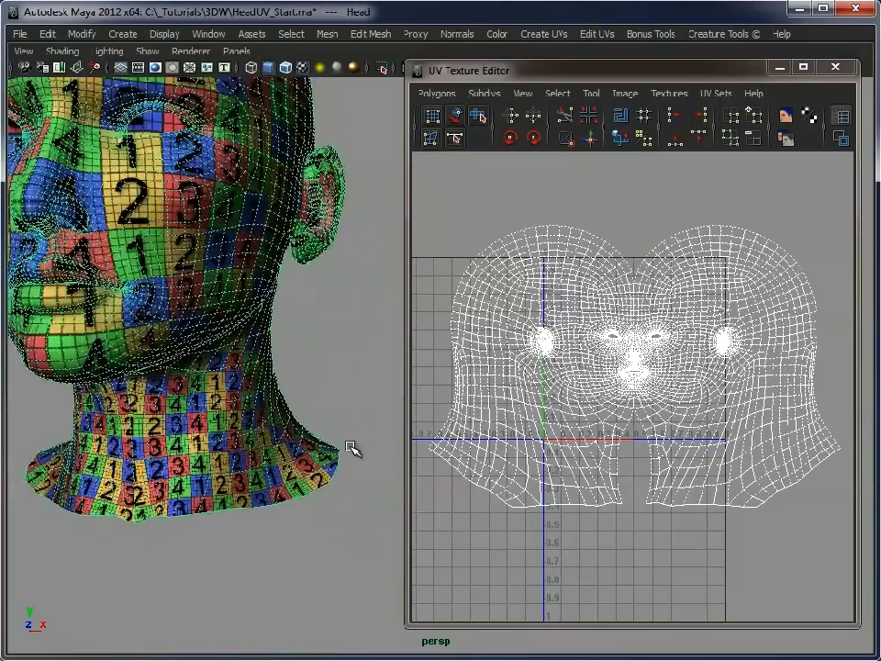
alt+drag(350, 449, 275, 468)
alt+middle_drag(275, 468, 335, 433)
alt+right_drag(336, 433, 376, 432)
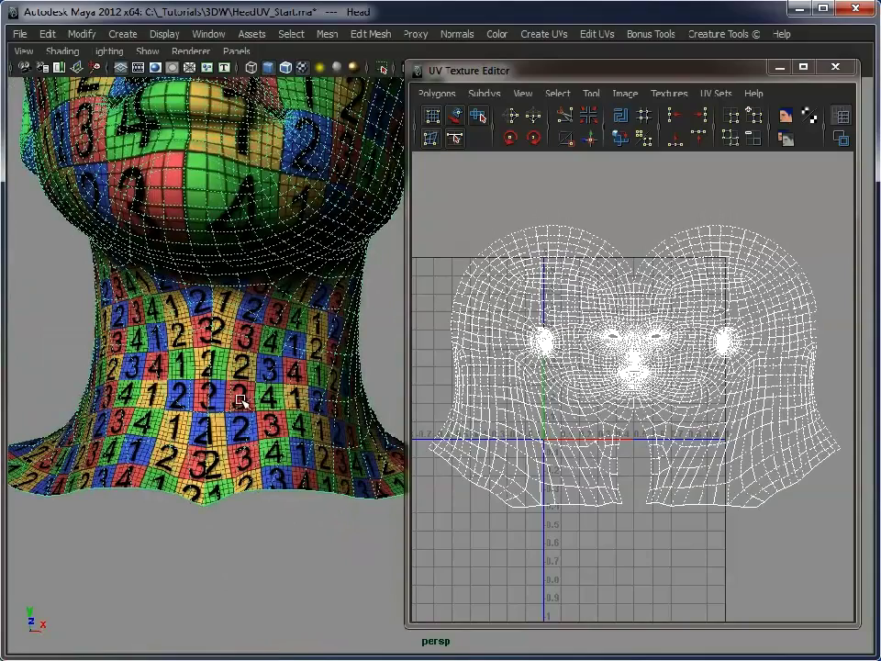
alt+right_drag(266, 390, 271, 303)
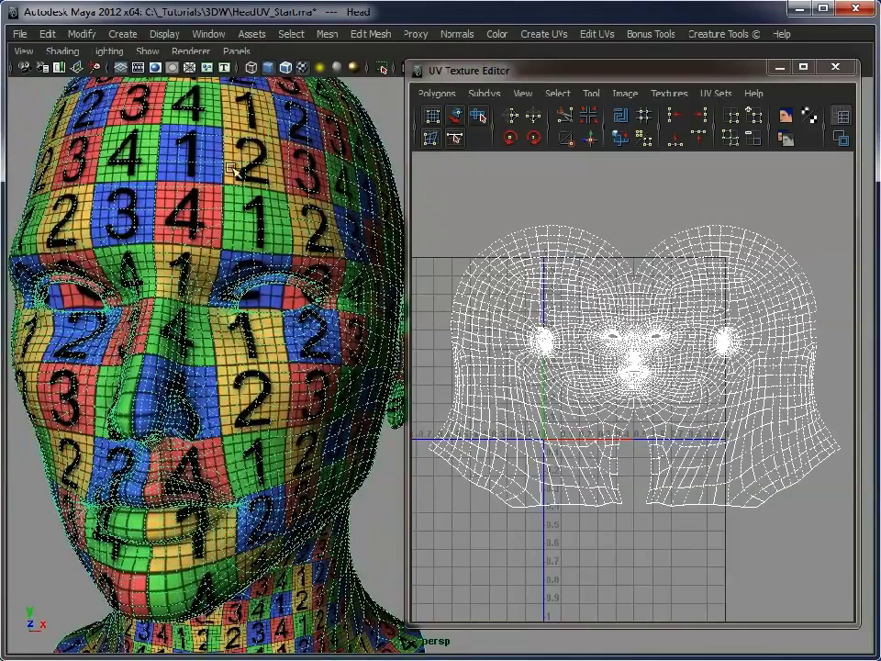
alt+drag(191, 275, 221, 406)
alt+right_drag(220, 407, 195, 369)
alt+drag(196, 369, 295, 444)
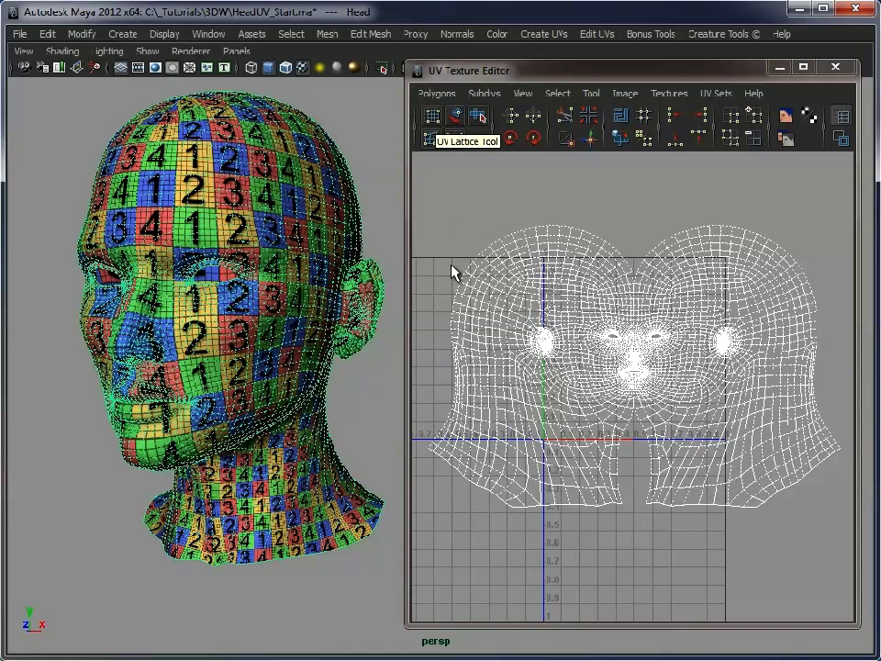
Select the neck UVs across the layout and compress them vertically by raising the lower points of a UV lattice
right_drag(562, 468, 610, 463)
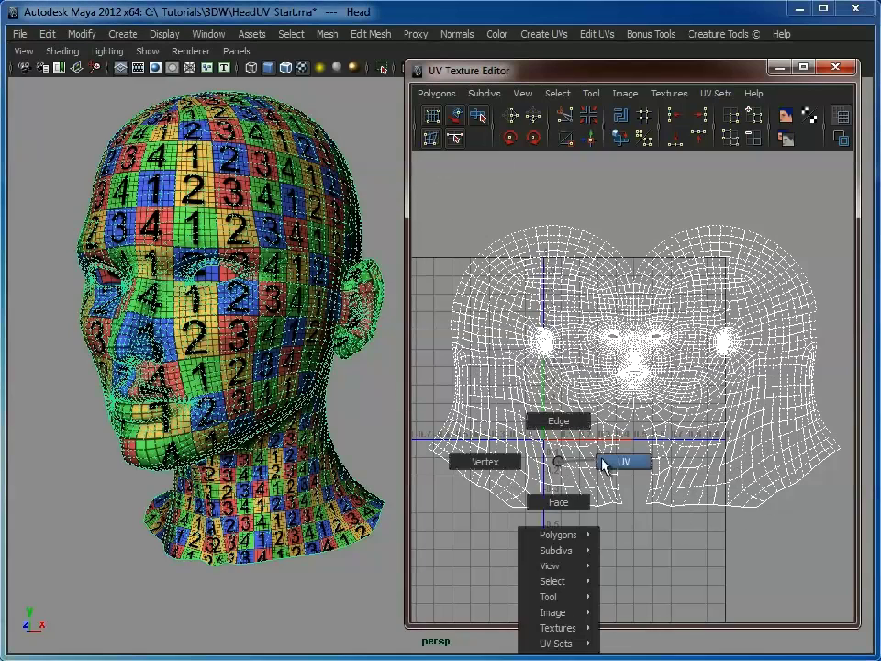
scroll(712, 496, down, 2)
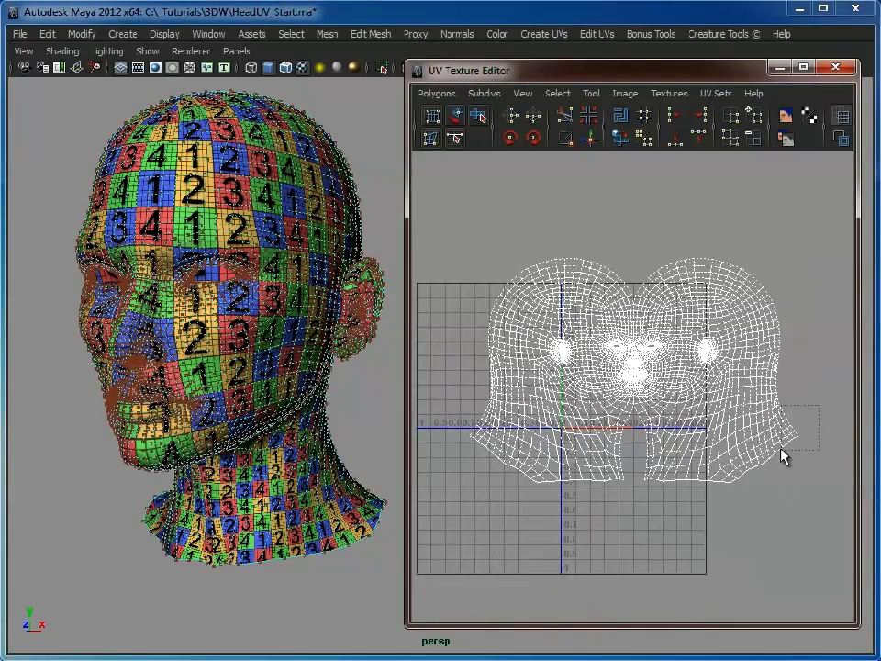
drag(450, 537, 450, 533)
scroll(639, 482, up, 2)
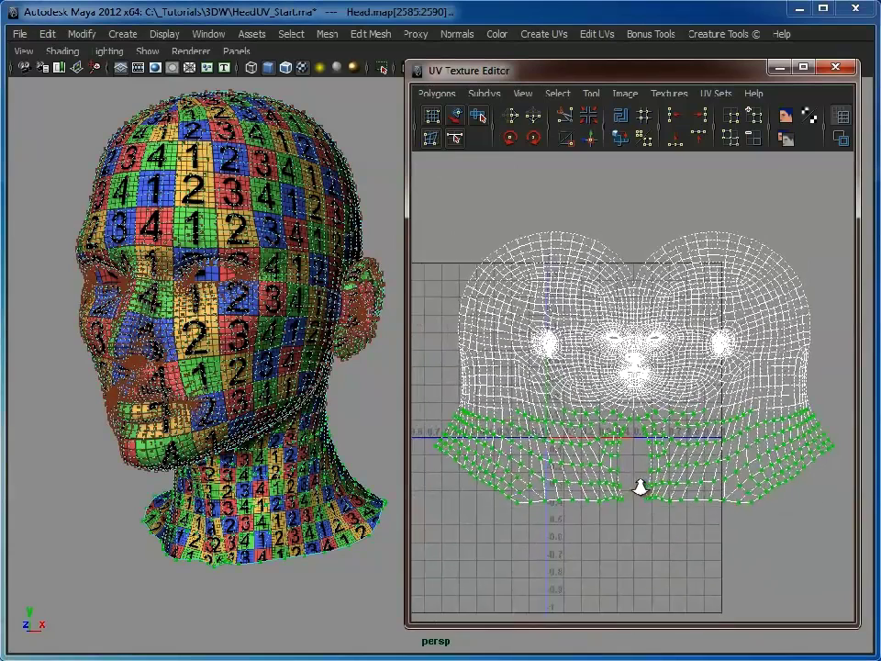
click(432, 117)
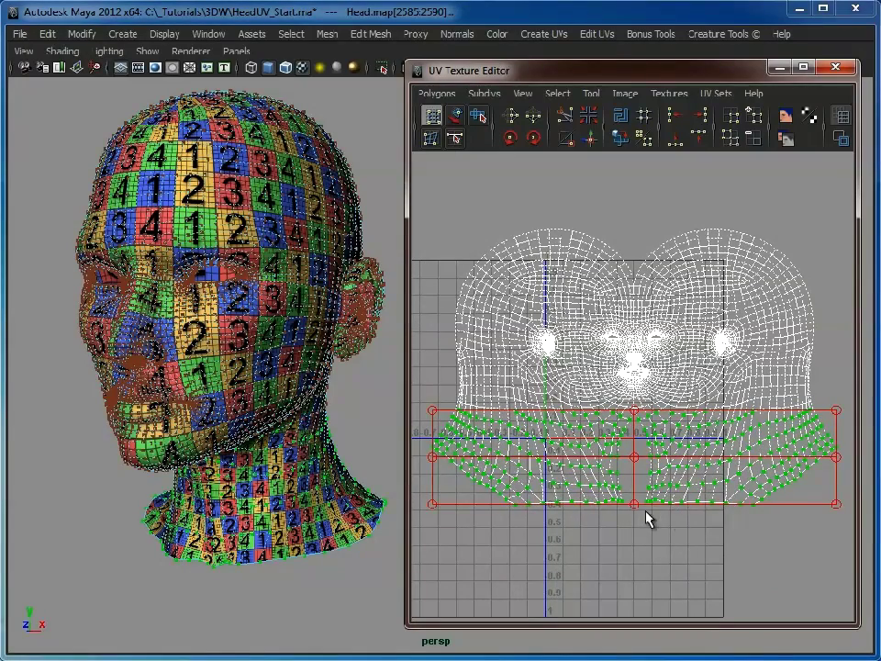
drag(634, 504, 635, 473)
drag(434, 504, 435, 478)
drag(838, 506, 836, 479)
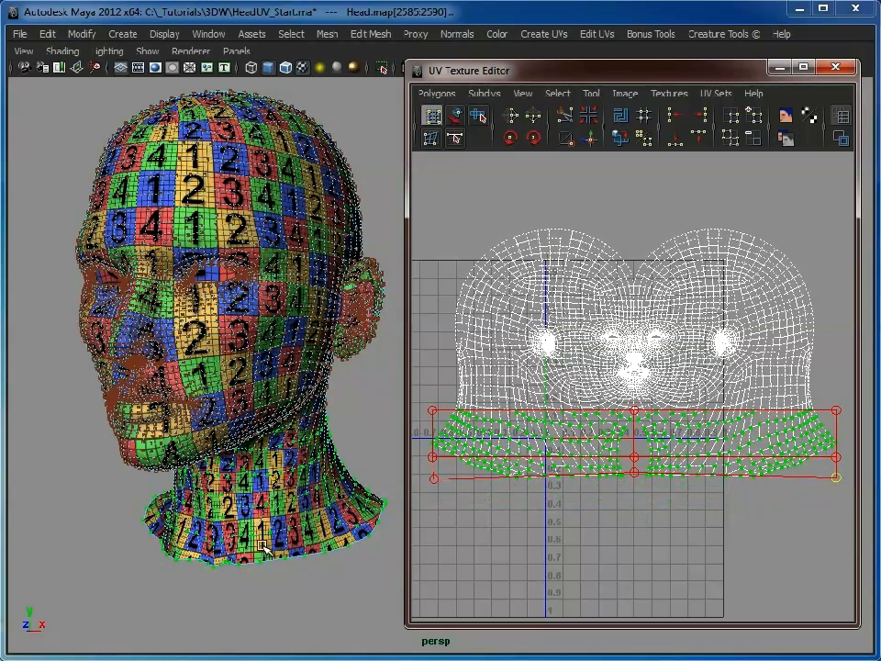
Pull the lattice's two lower corners outwards to widen the bottom of the neck UVs
alt+drag(272, 527, 315, 518)
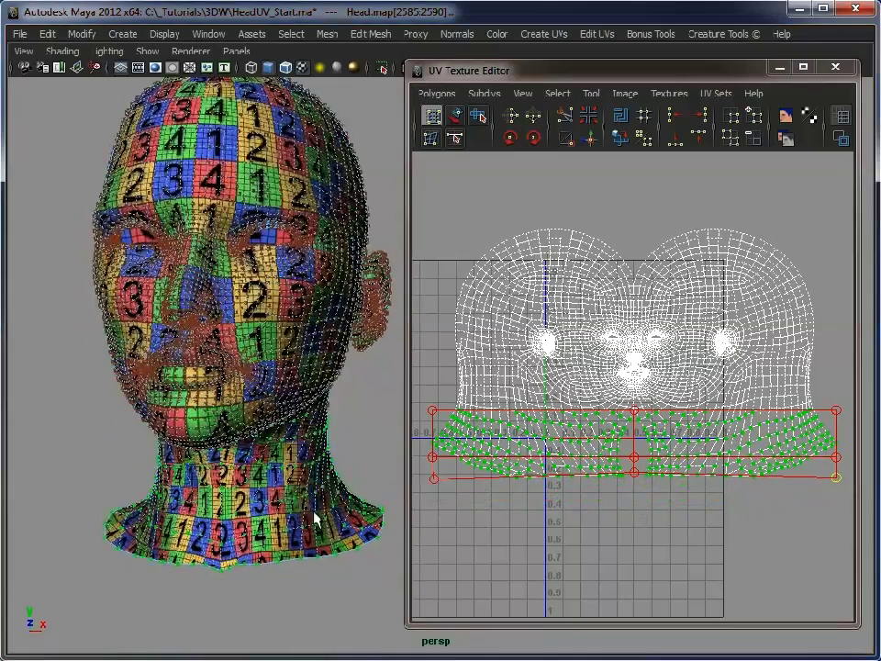
alt+middle_drag(315, 518, 294, 457)
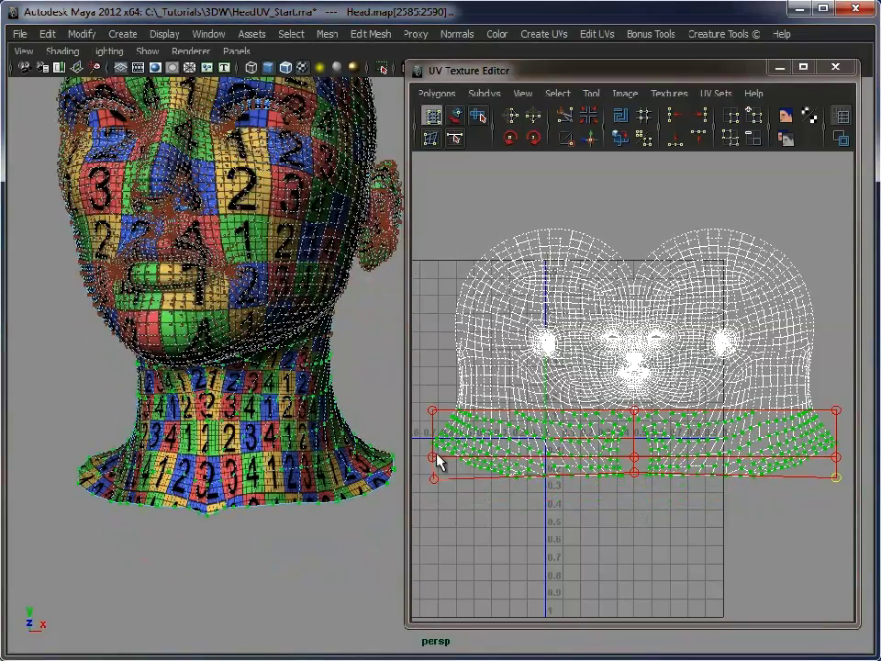
click(435, 484)
drag(435, 486, 415, 486)
drag(837, 479, 853, 484)
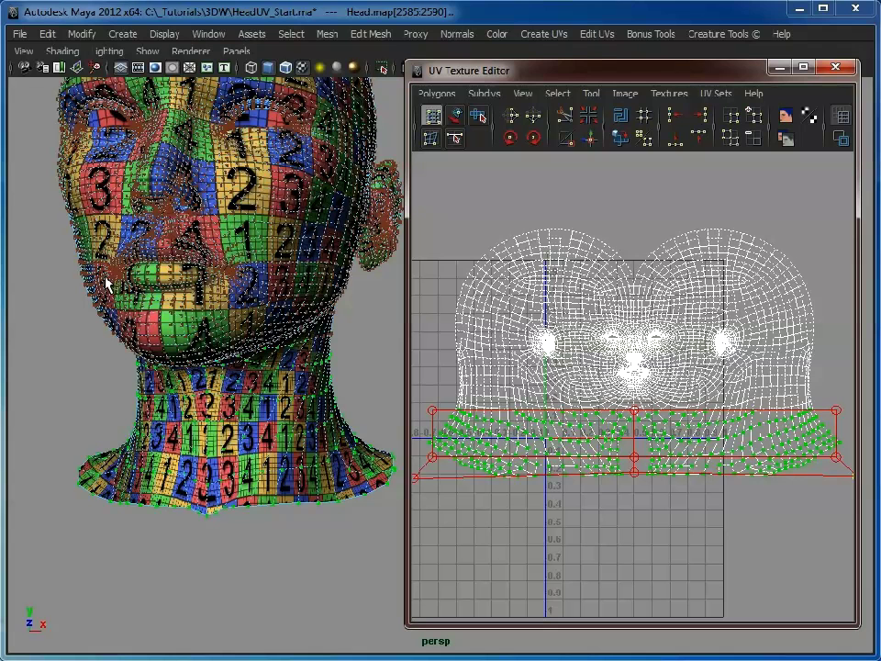
Return to object mode and reselect the whole head
right_drag(305, 196, 377, 180)
click(356, 363)
click(268, 262)
Check the adjusted checker texture over the face and neck, and leave the head deselected
alt+drag(331, 402, 322, 423)
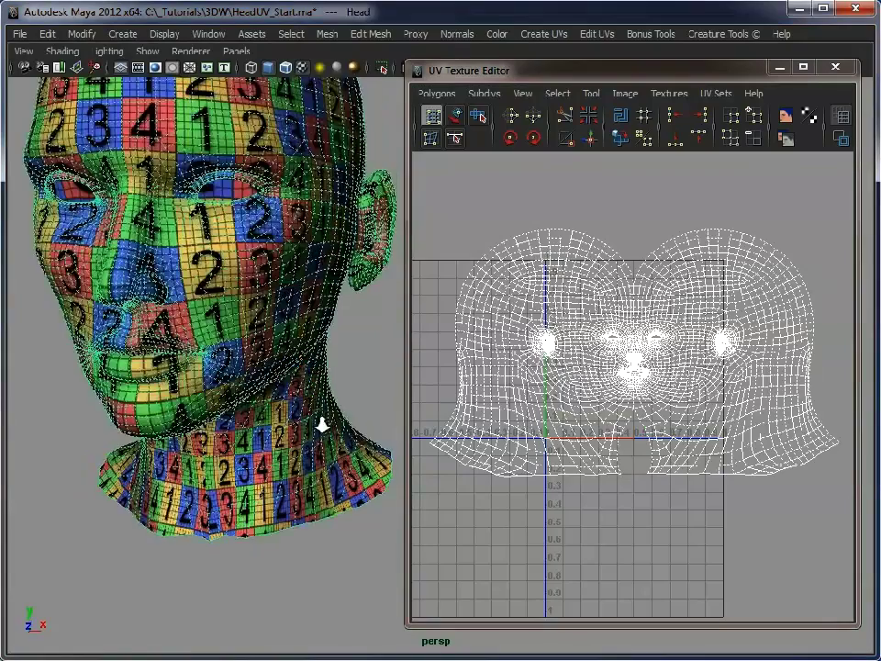
alt+right_drag(321, 424, 243, 387)
alt+drag(243, 387, 259, 422)
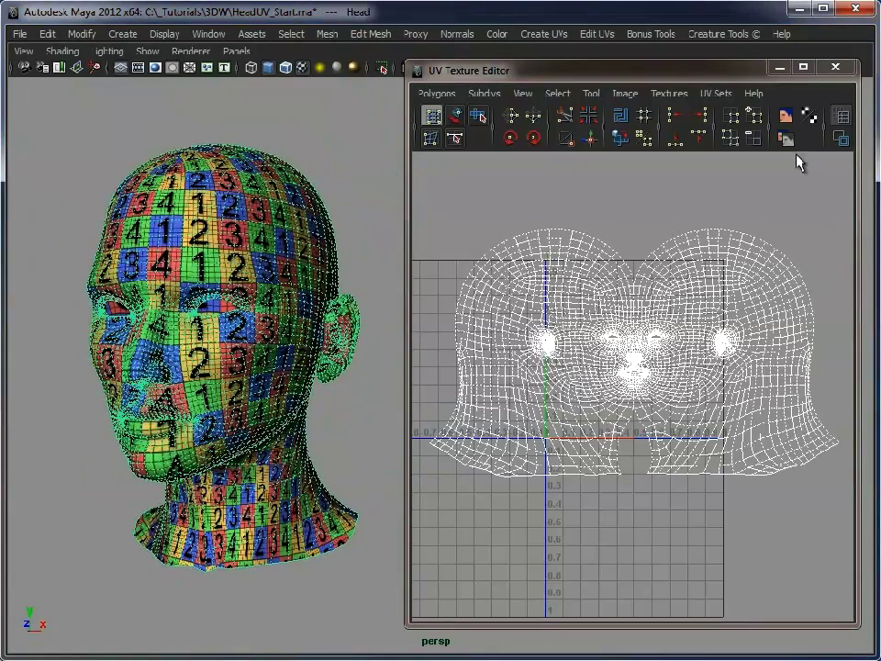
click(360, 164)
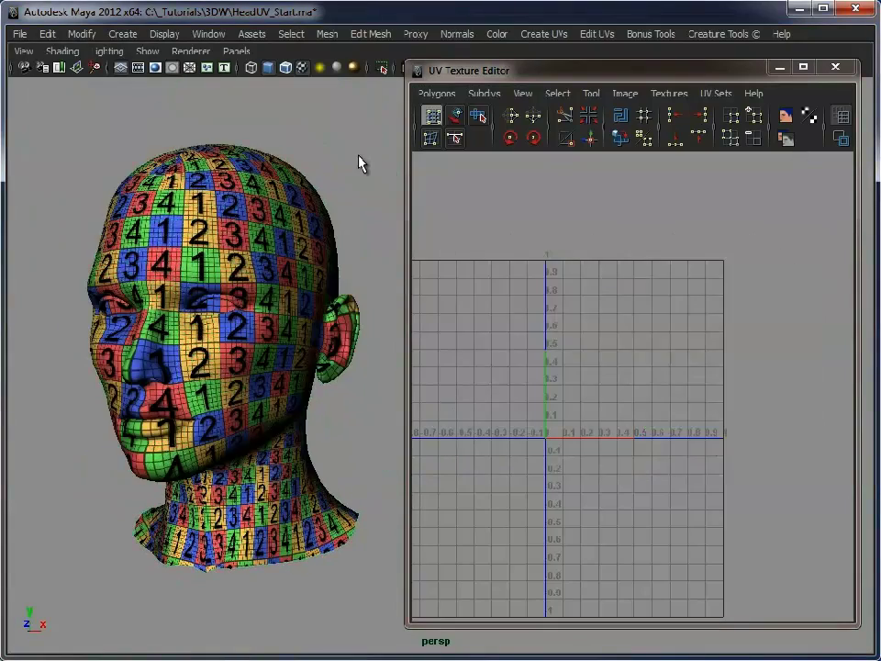
click(307, 210)
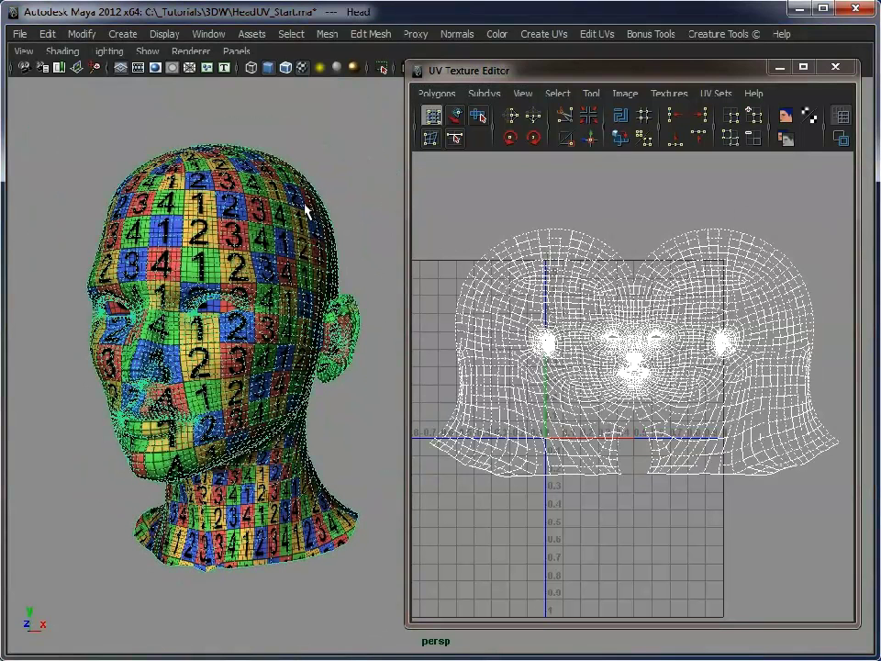
click(347, 150)
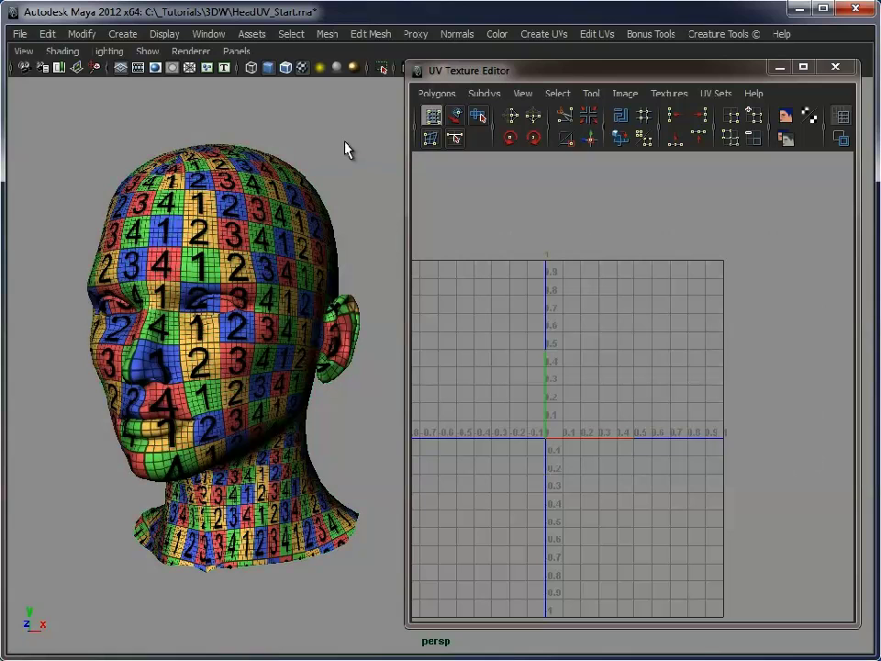